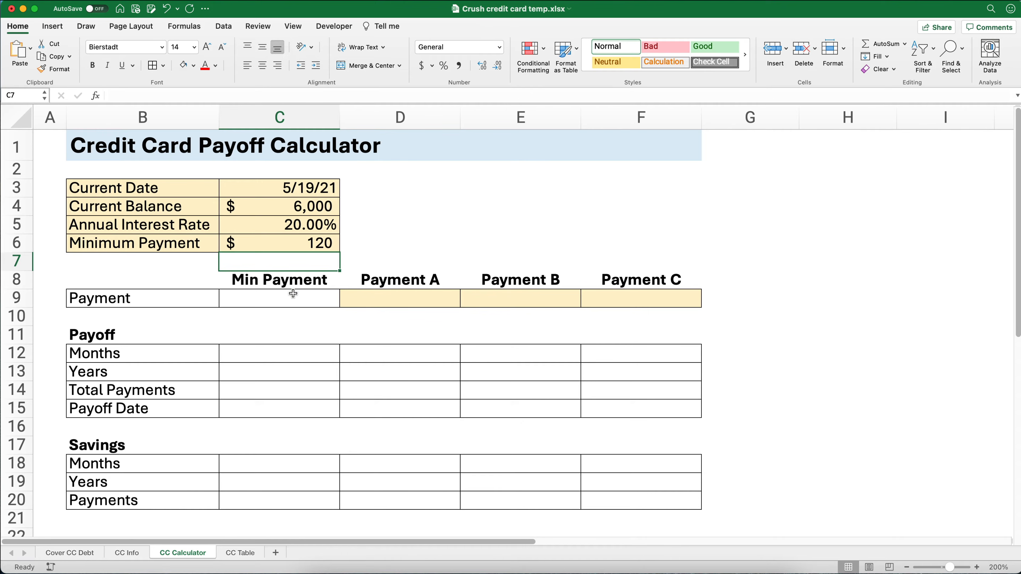
- Link the Min Payment column's payment in C9 to the minimum payment in C6
text(=)
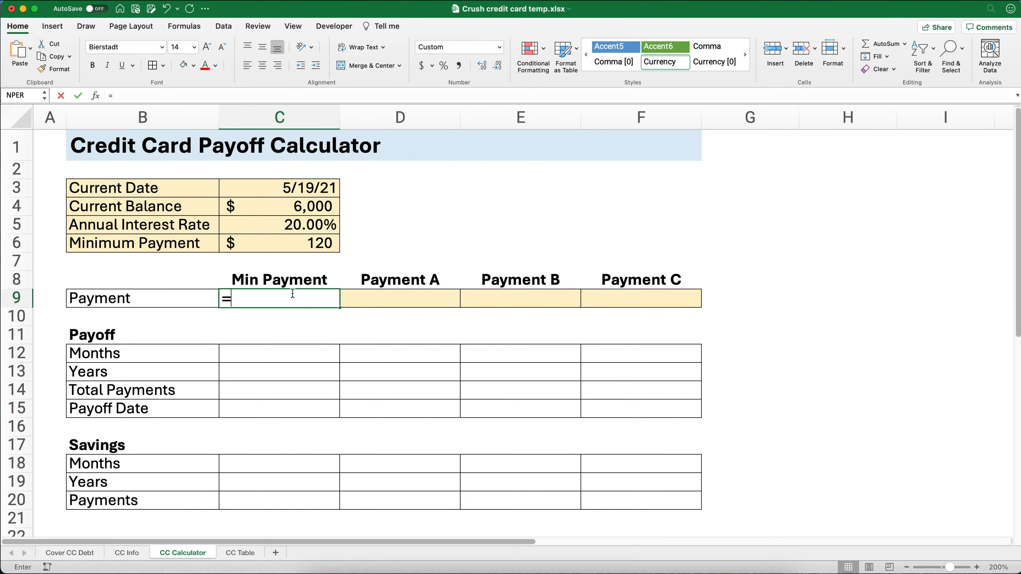
key(Up)
key(Up)
key(Return)
- Start an NPER function for the payoff months in C12 with $C$5/12 as its rate
key(Down)
key(Down)
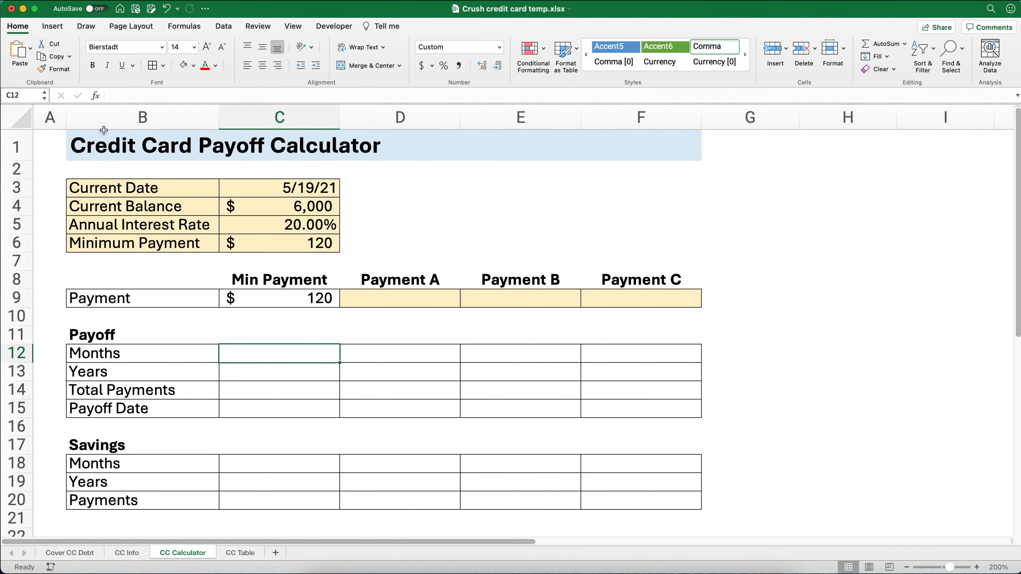
click(99, 97)
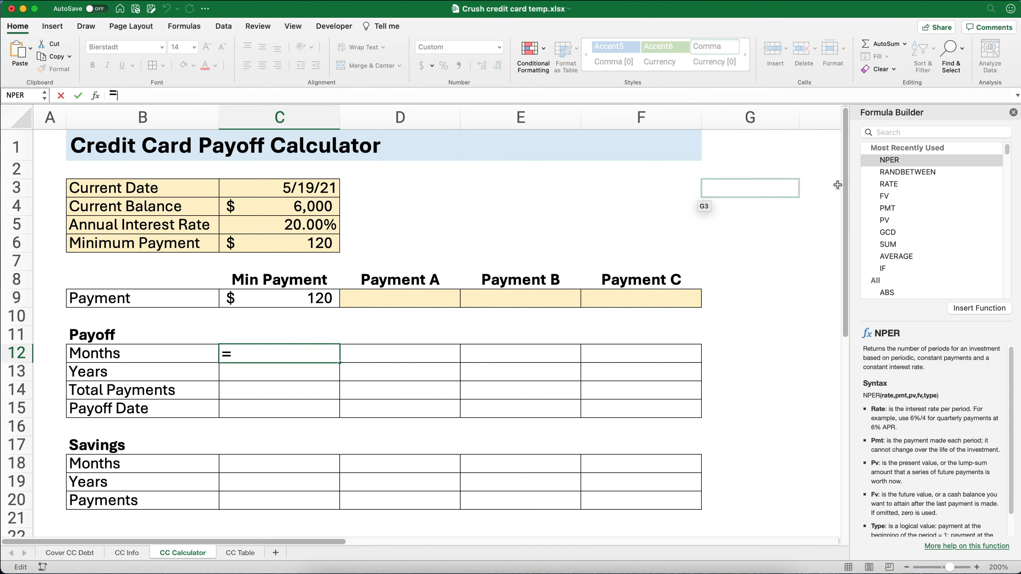
double_click(886, 161)
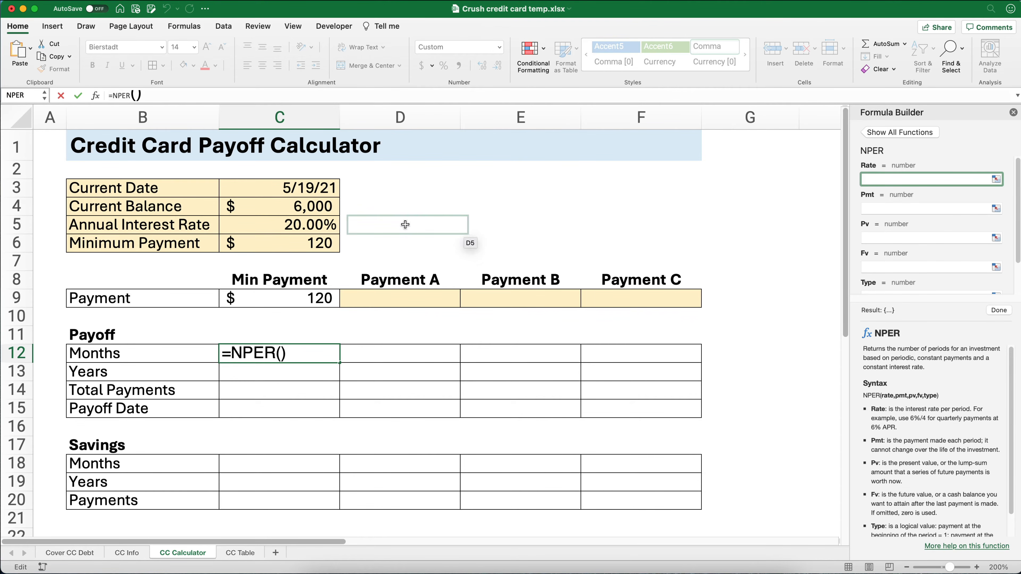
click(325, 224)
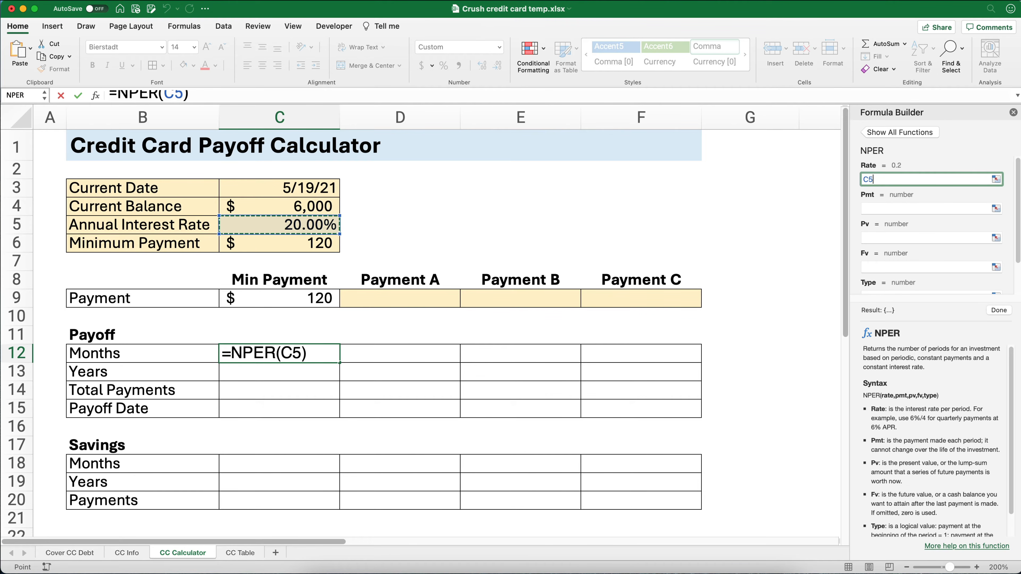
key(F4)
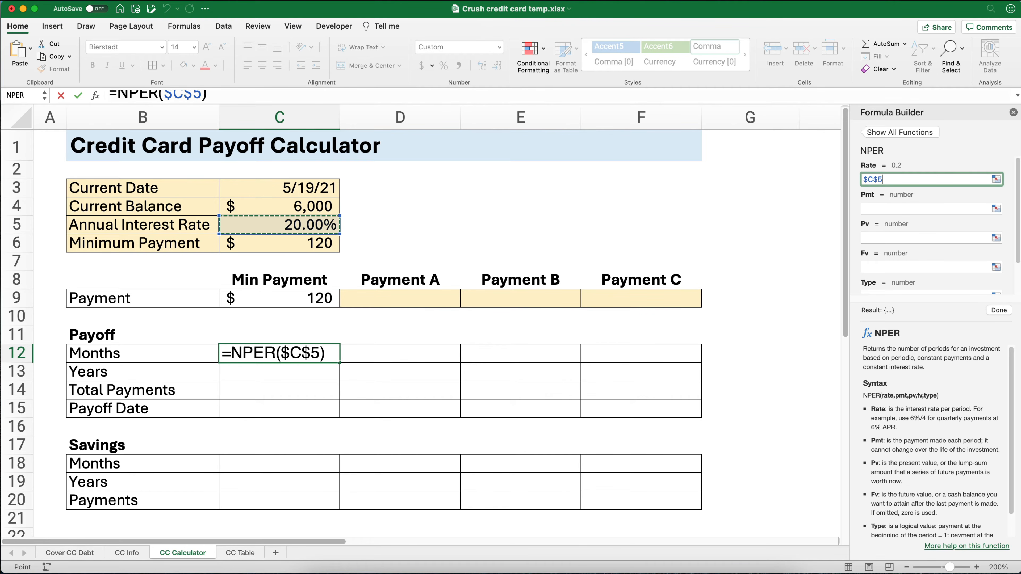
text(/12)
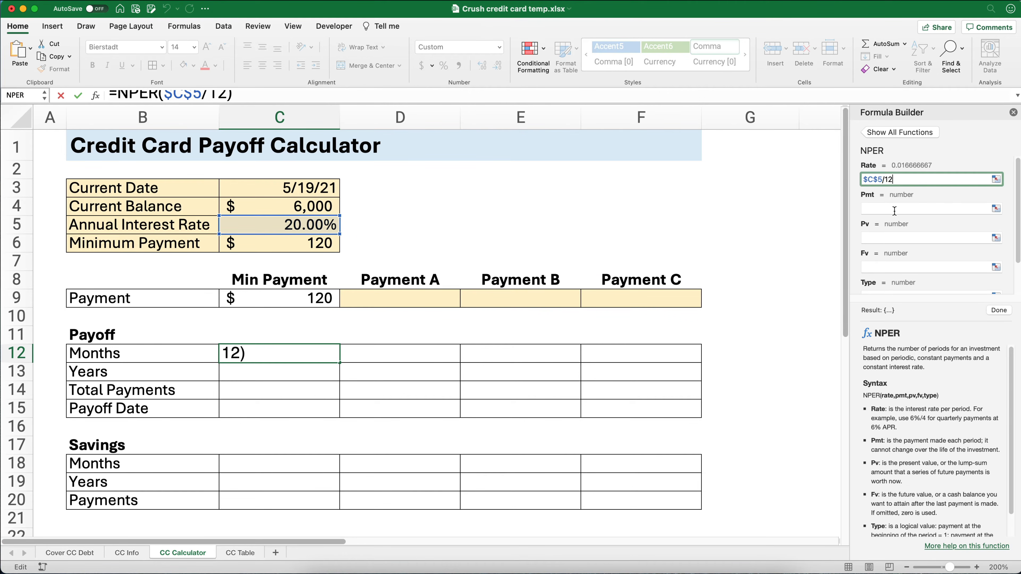
- Set the NPER function's payment argument to -C9 and its present value to the absolute reference $C$4
click(877, 207)
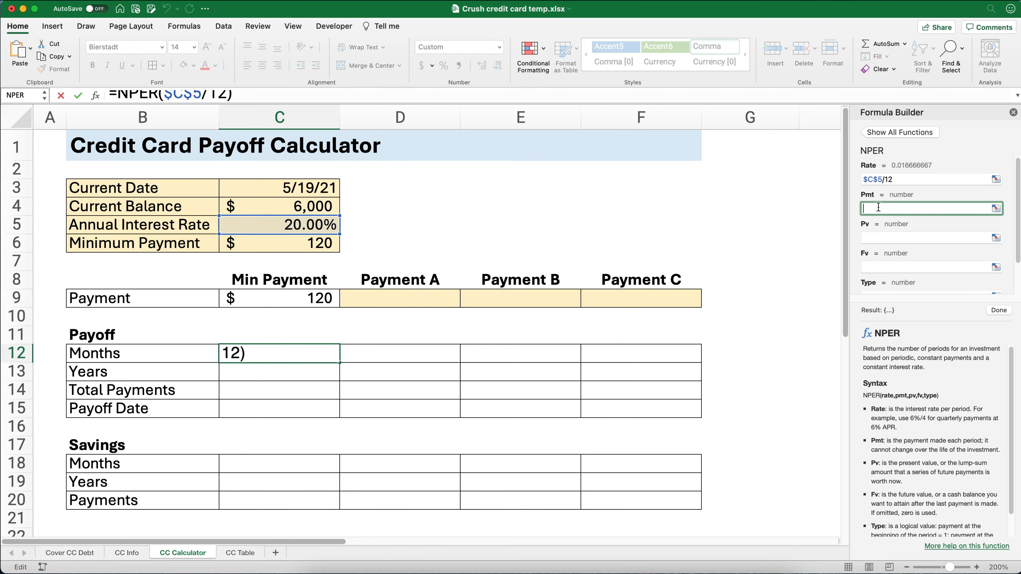
click(295, 301)
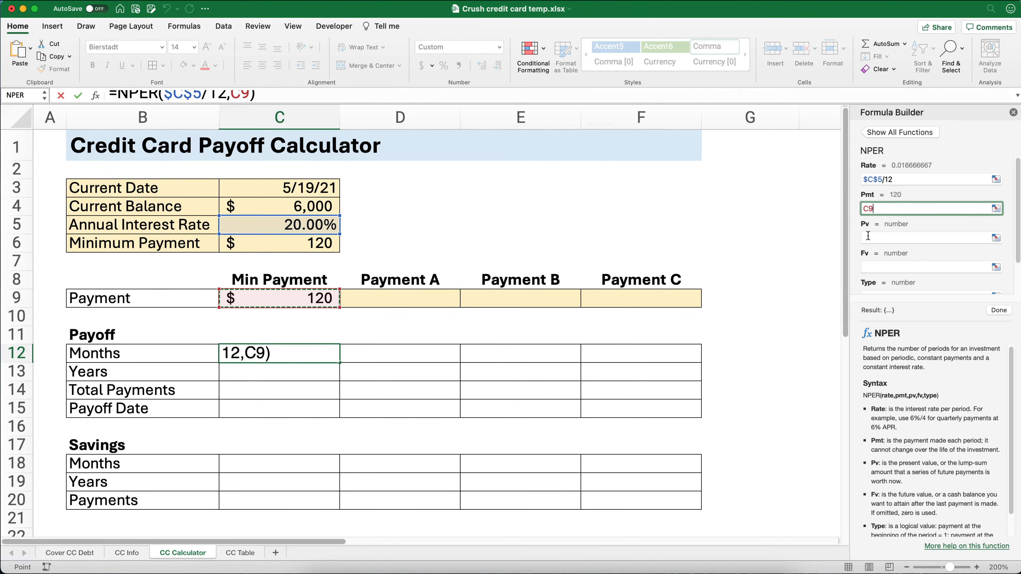
click(863, 209)
text(-)
click(869, 240)
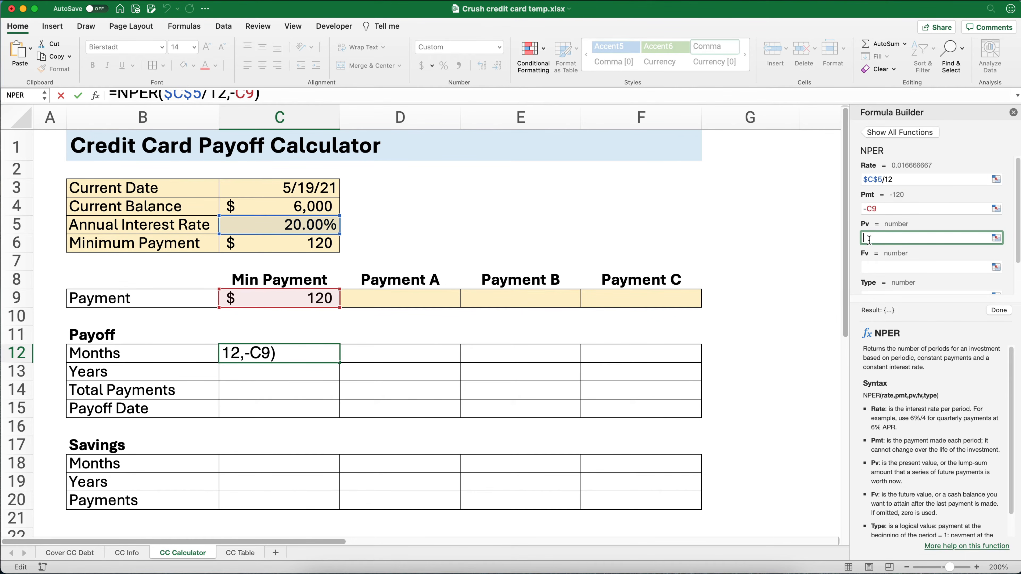
click(303, 208)
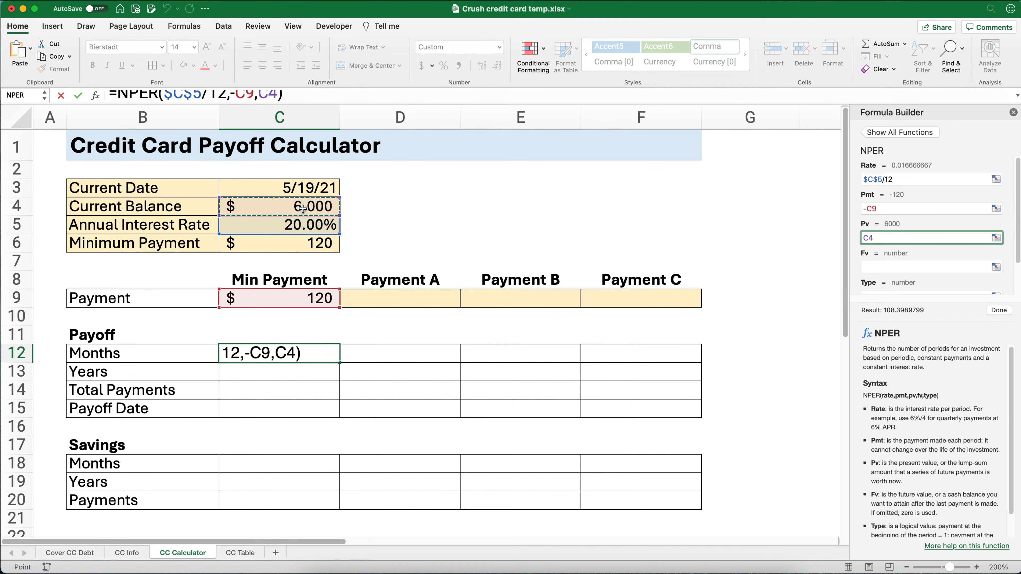
key(super+t)
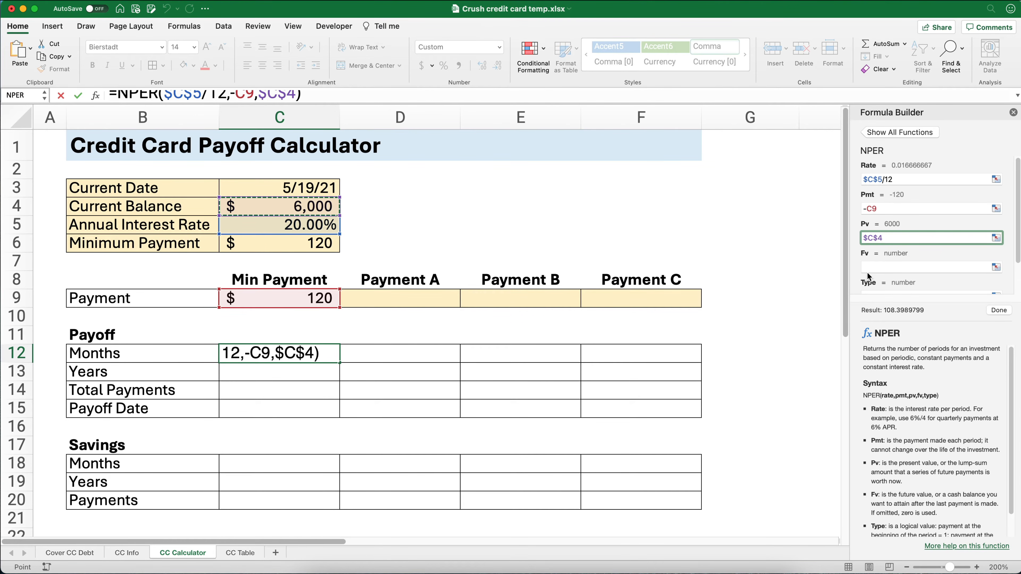
- Set the NPER function's future value and type arguments to 0 and complete the formula
click(874, 267)
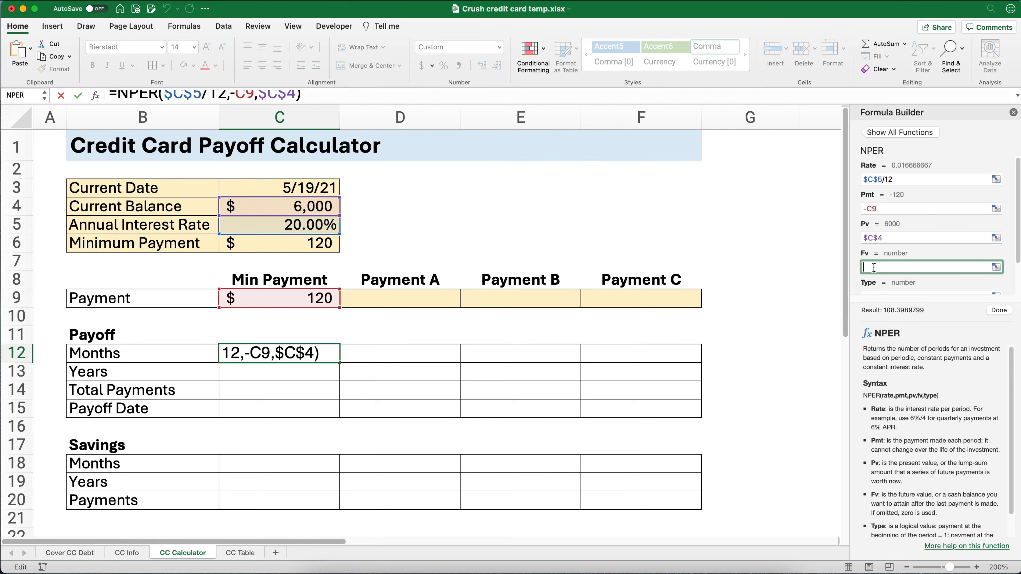
text(0)
scroll(924, 241, down, 2)
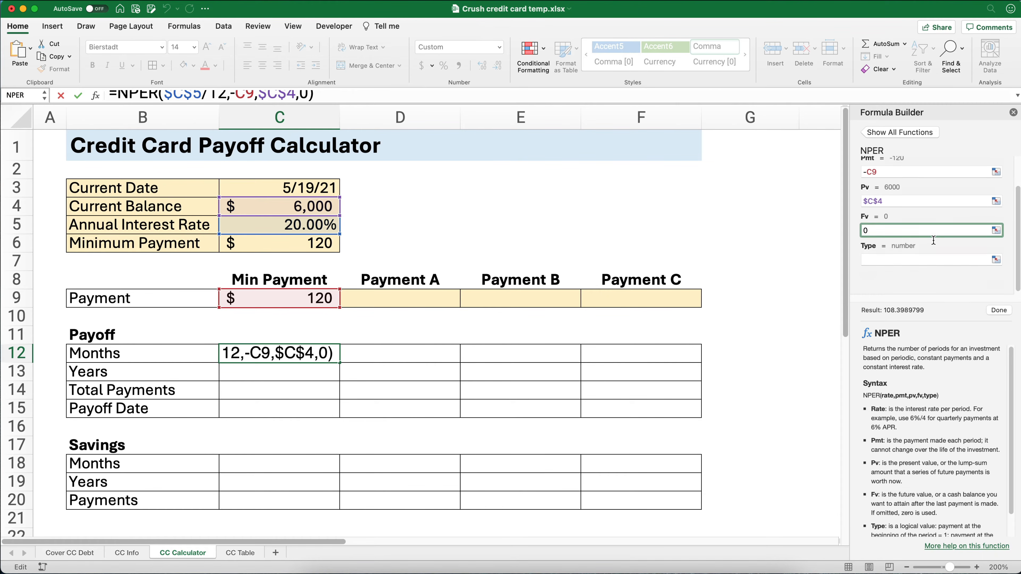
click(877, 259)
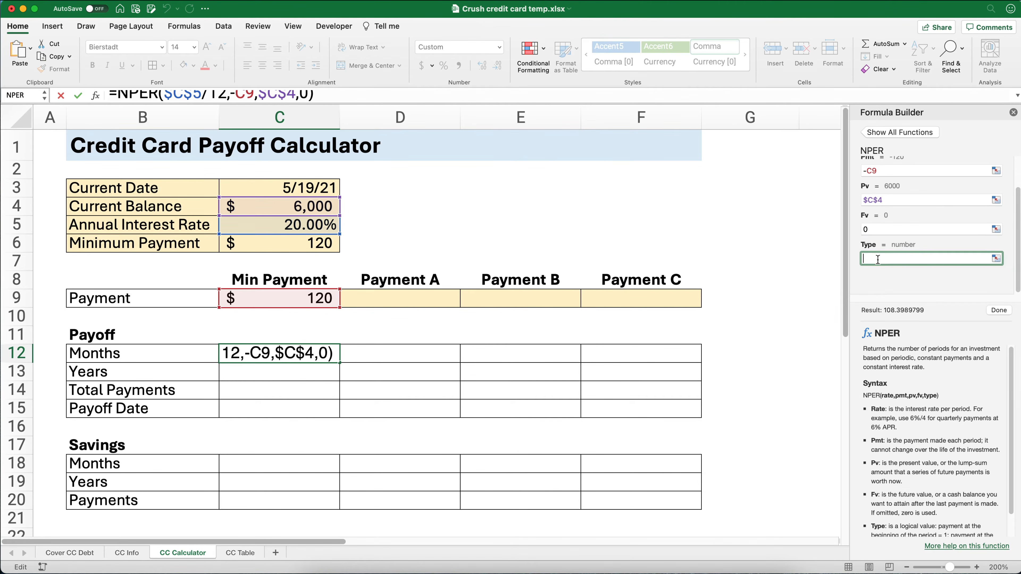
scroll(904, 404, down, 2)
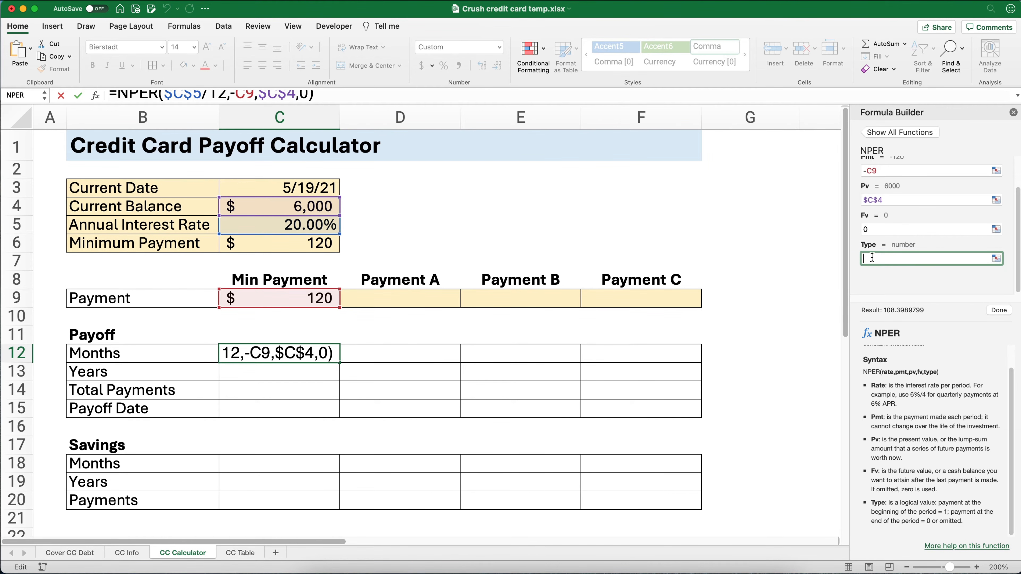
text(0)
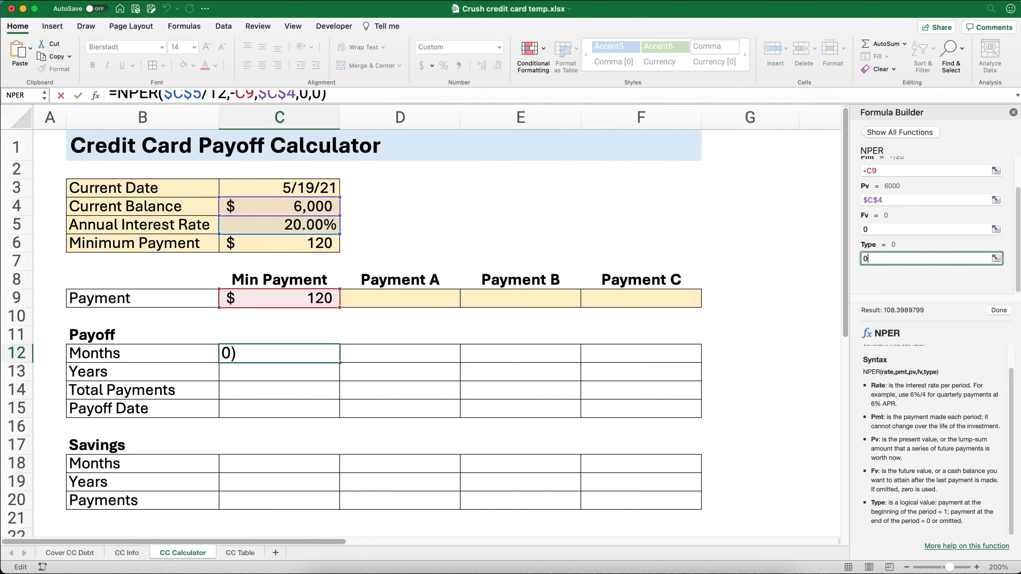
click(999, 312)
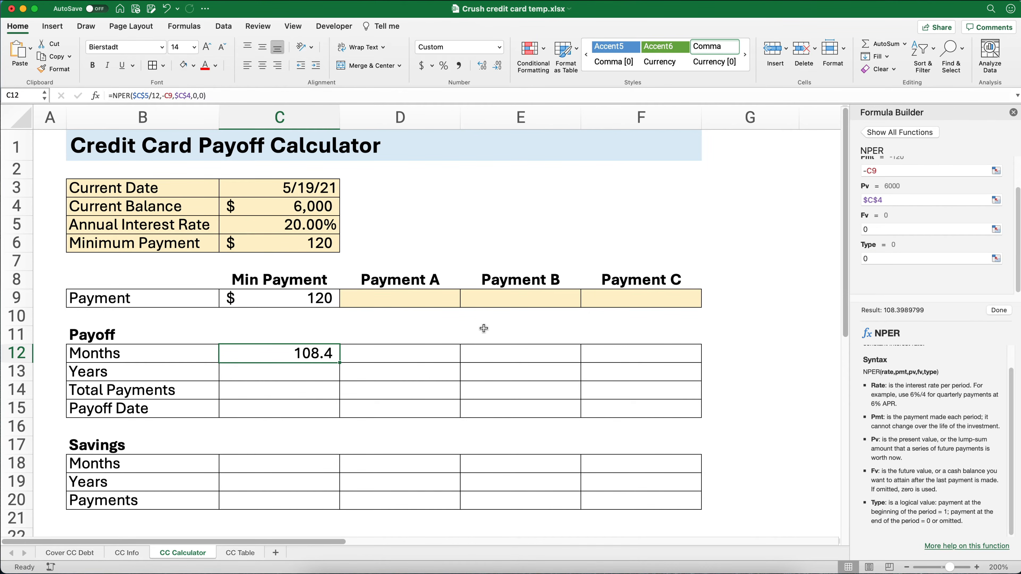
- Calculate the payoff years in C13 with the formula =C12/12
click(275, 356)
click(286, 369)
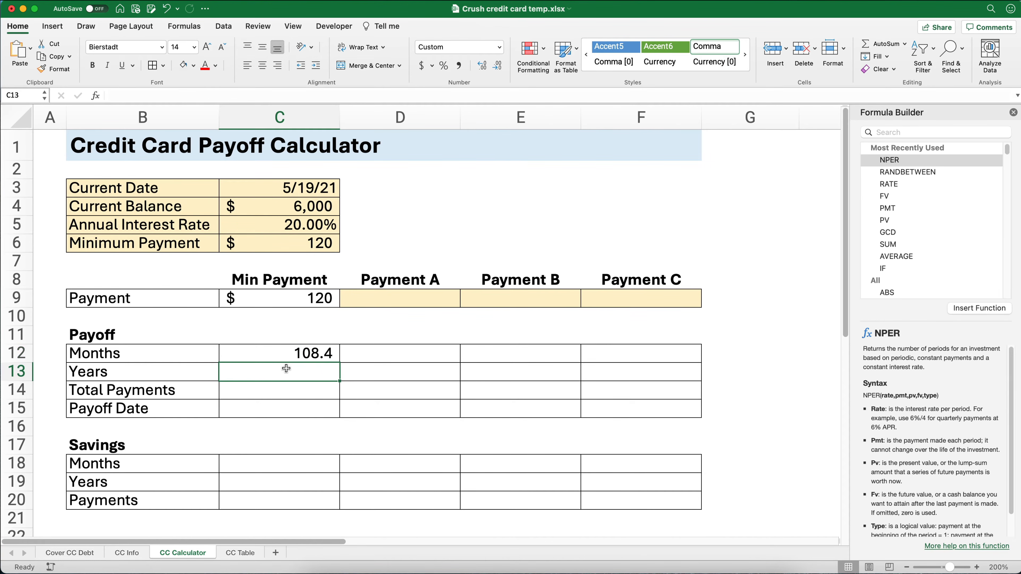
text(=)
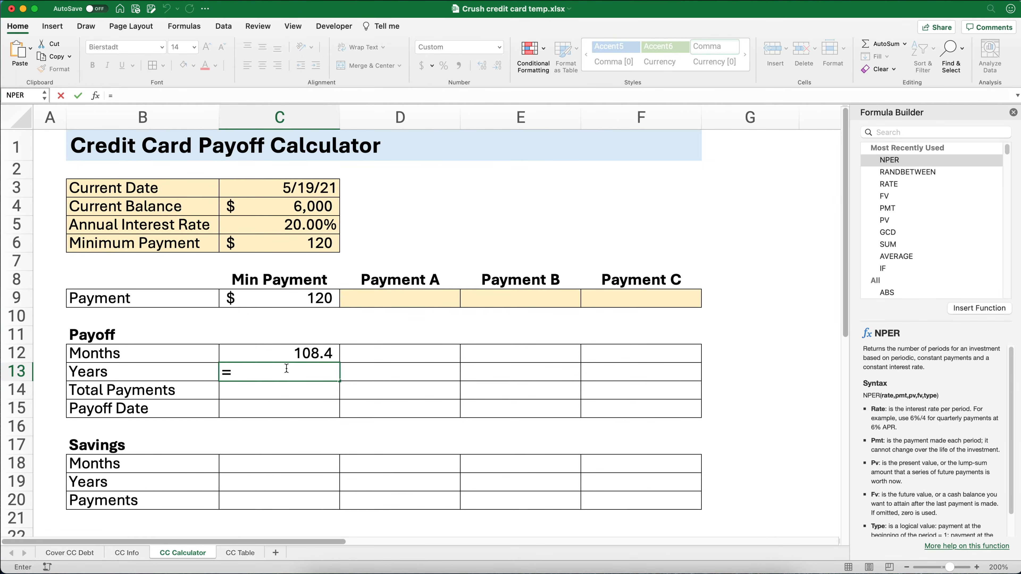
key(Up)
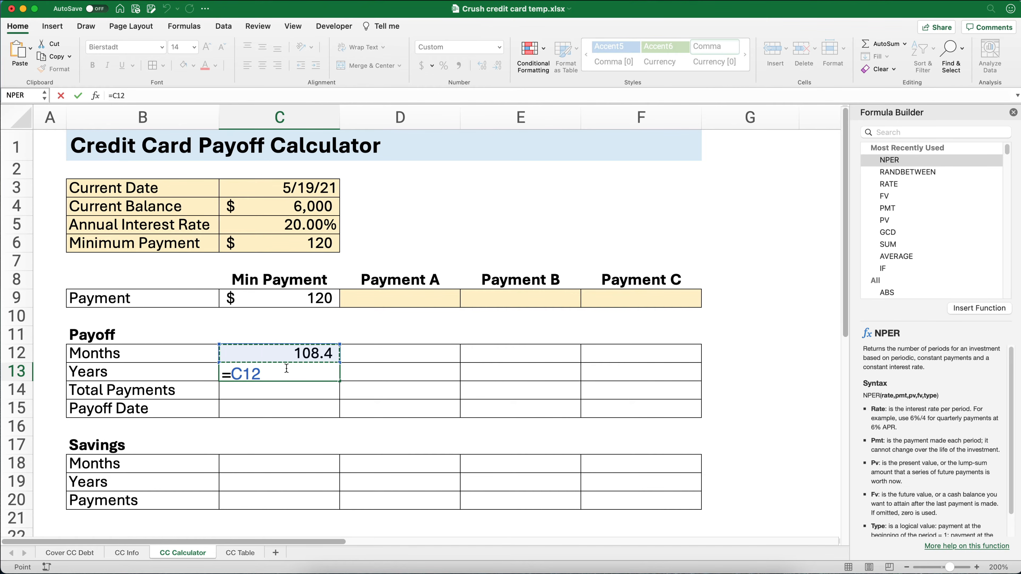
text(/12)
key(Return)
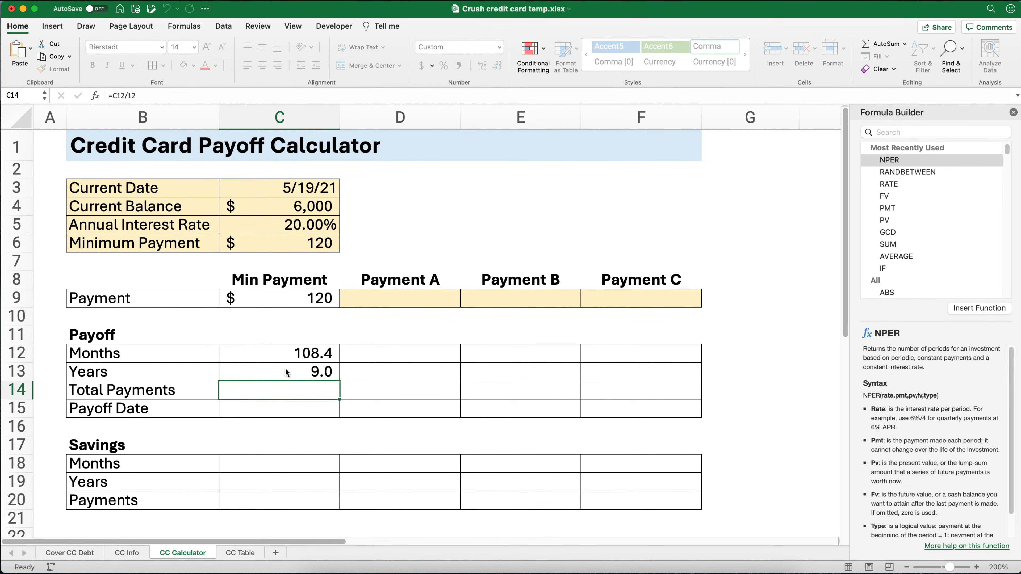
- Calculate the total payments in C14 by multiplying the payment by the months with =C9*C12
click(286, 371)
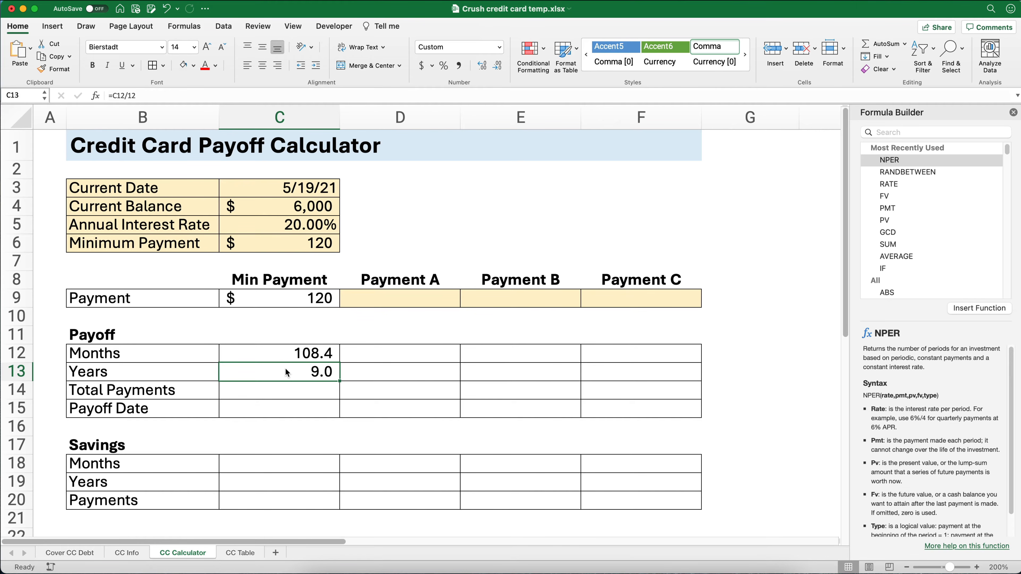
key(Down)
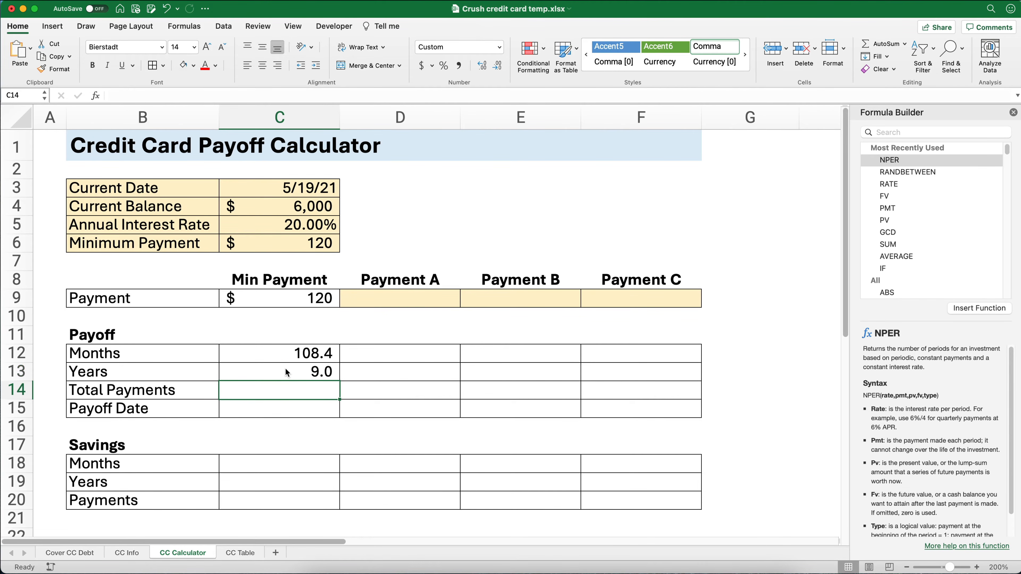
text(=)
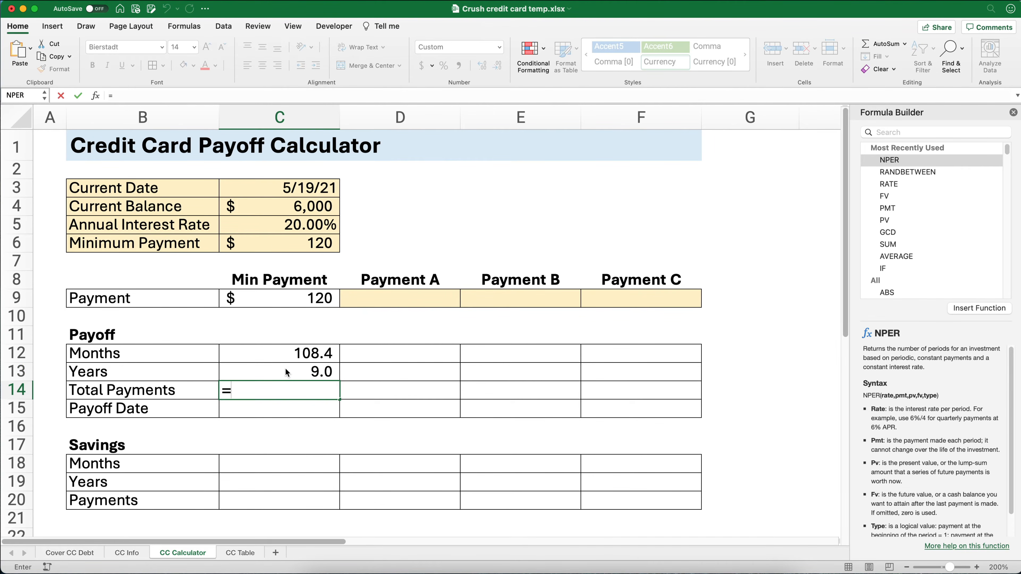
key(Up)
key(Up)
key(Up)
key(Up)
key(Up)
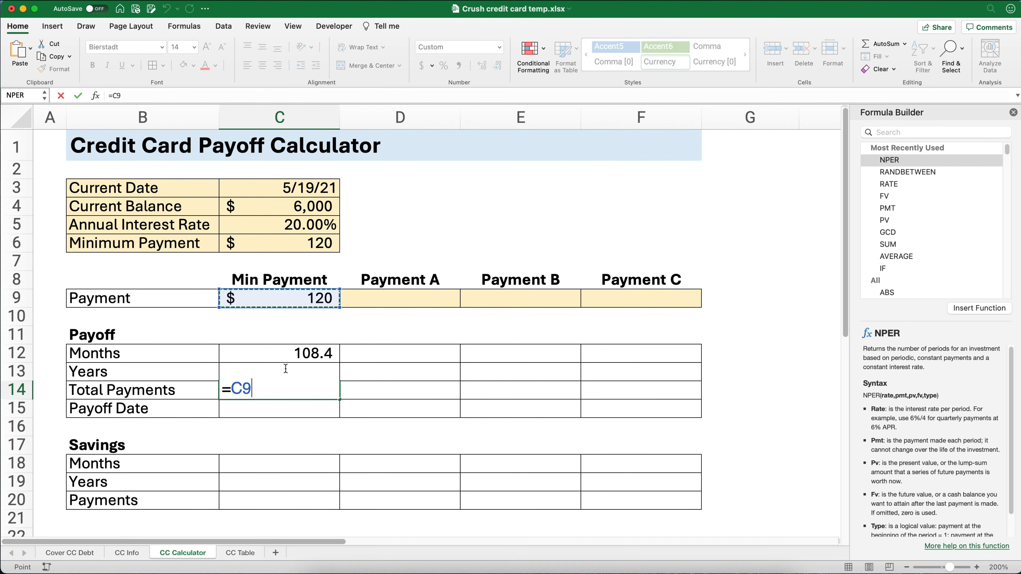
text(*)
key(Up)
key(Right)
key(Right)
key(Right)
key(Right)
click(297, 358)
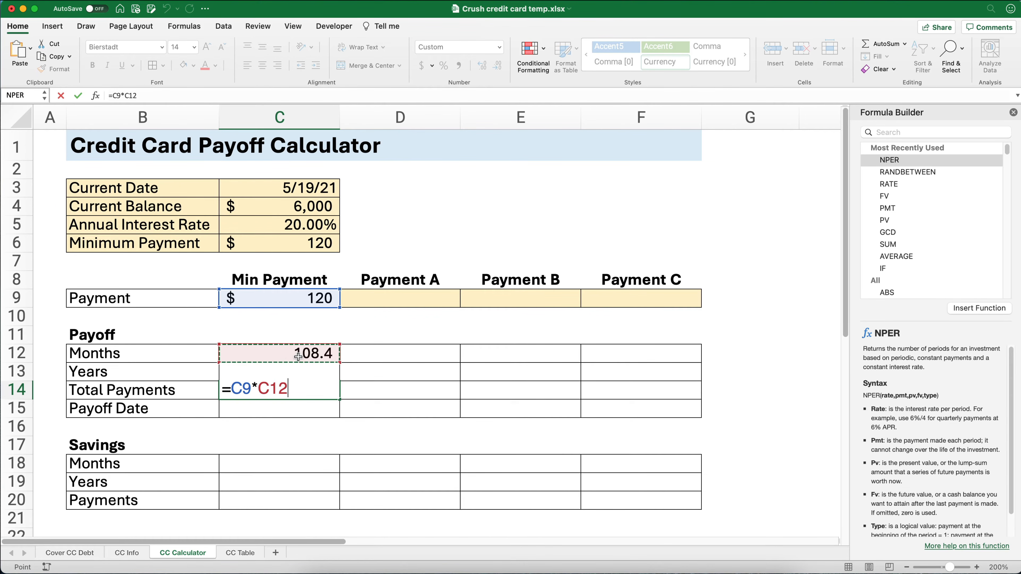
key(Return)
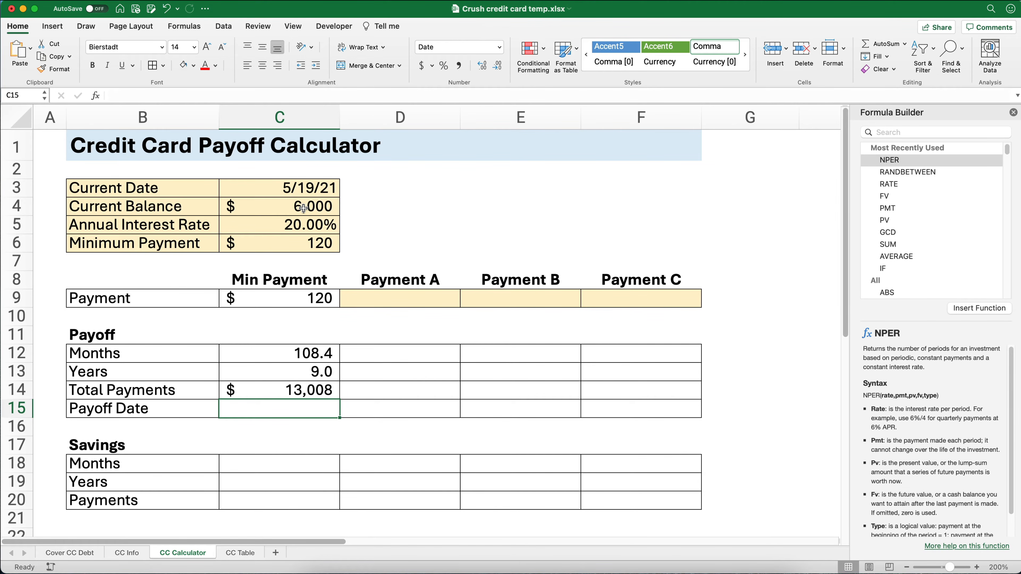
click(295, 388)
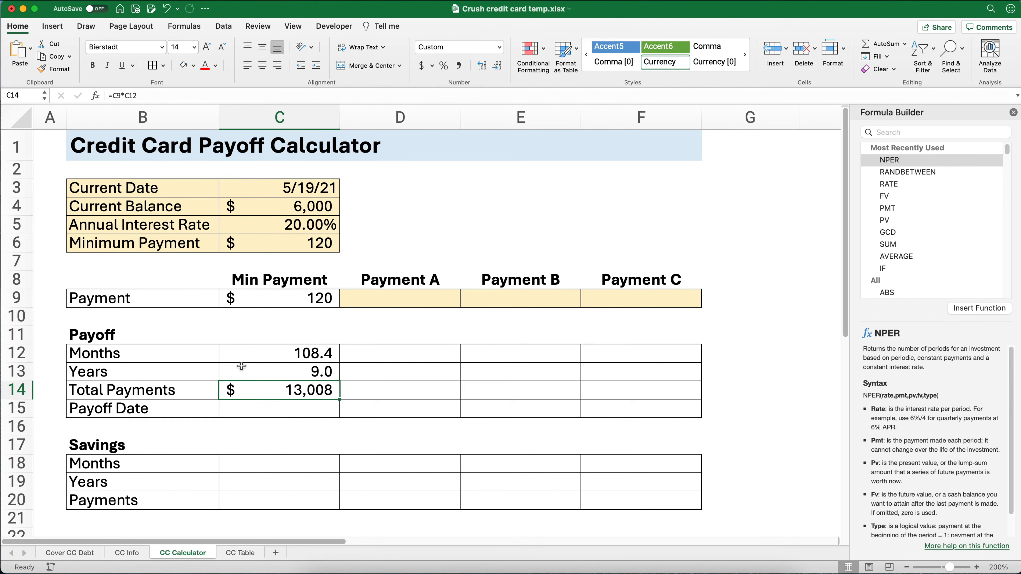
- Insert the EOMONTH function in the payoff date cell C15 with the absolute reference $C$3 as its start date
click(280, 413)
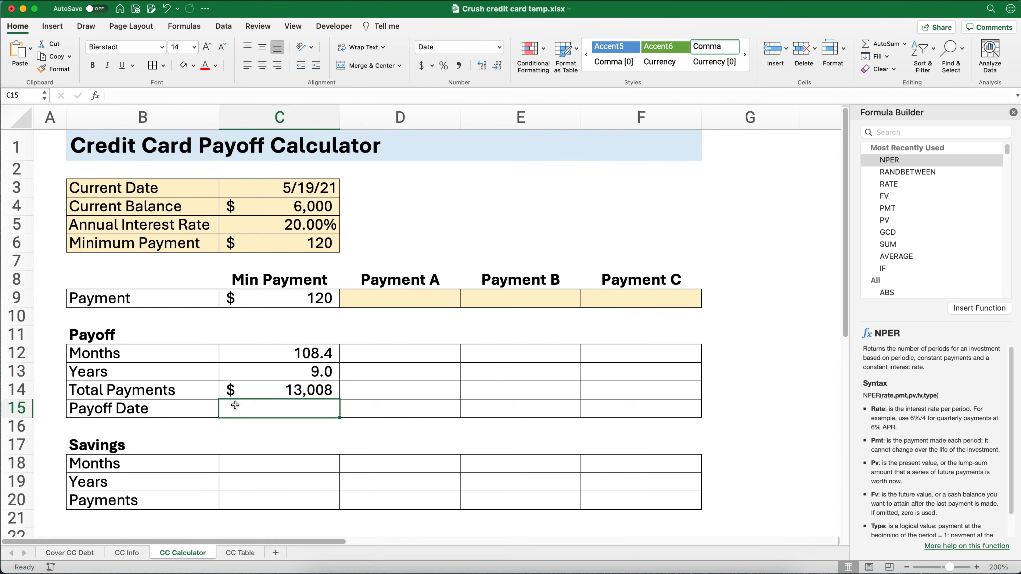
click(884, 128)
text(eom)
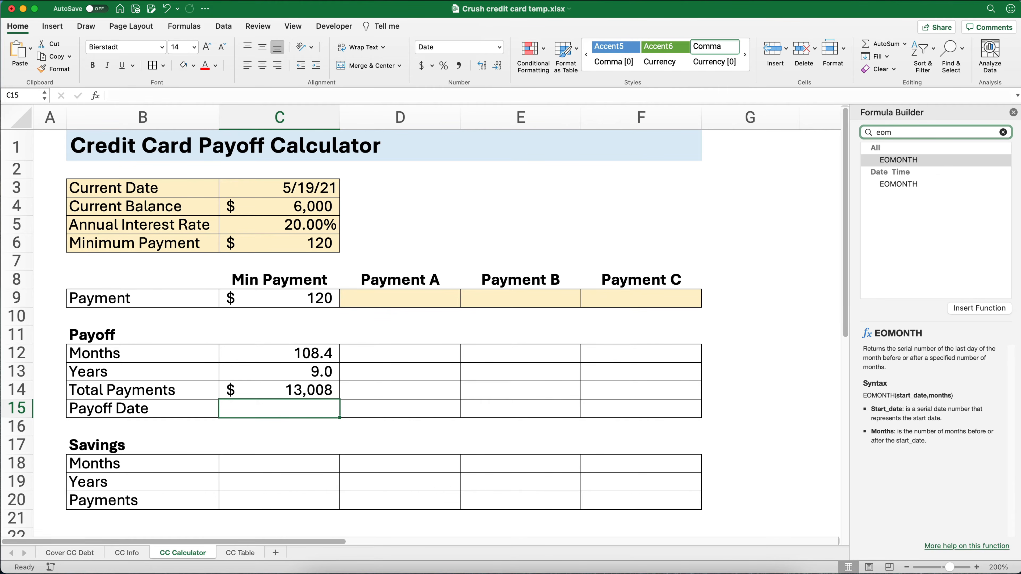
double_click(903, 160)
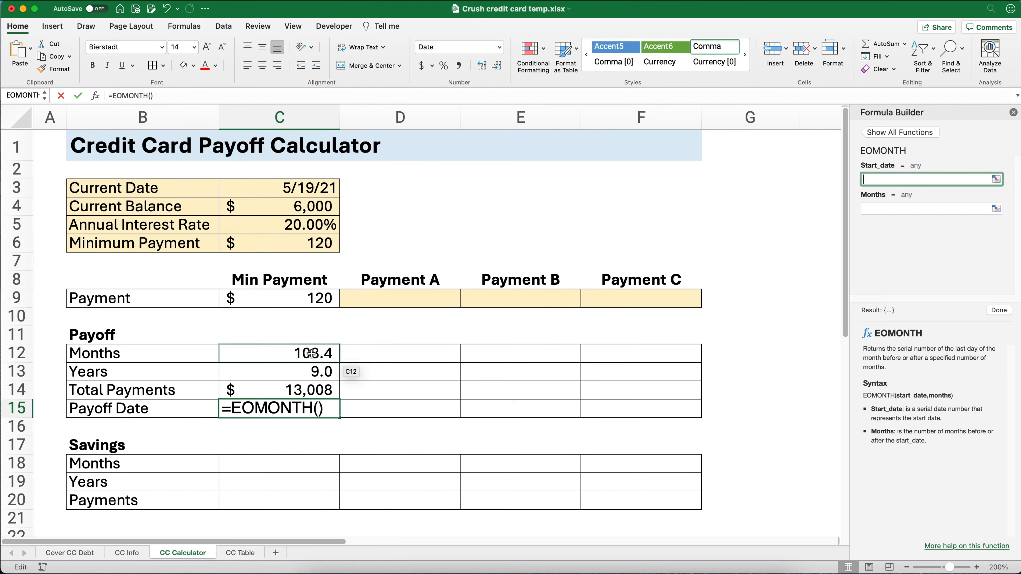
click(286, 190)
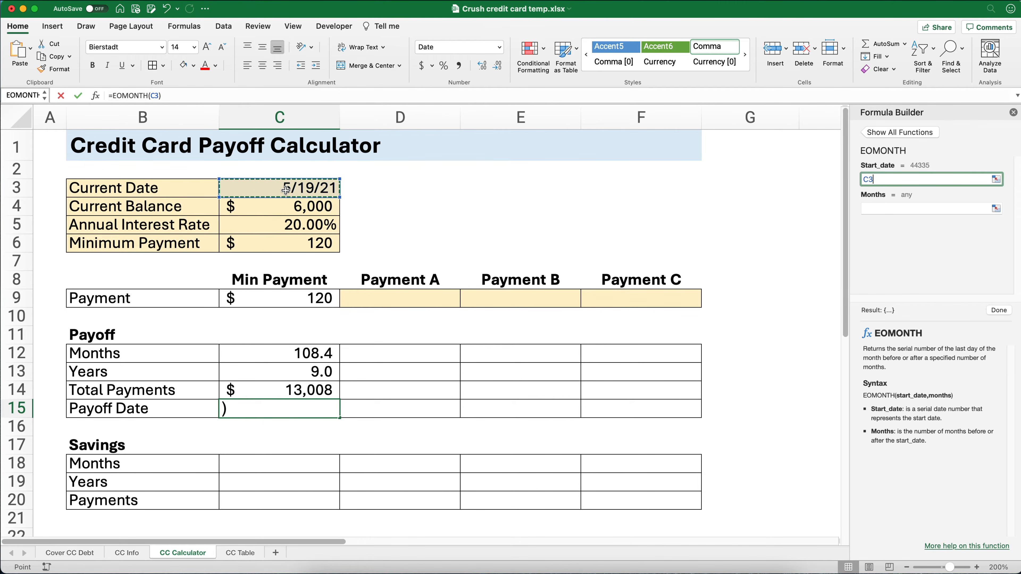
key(F4)
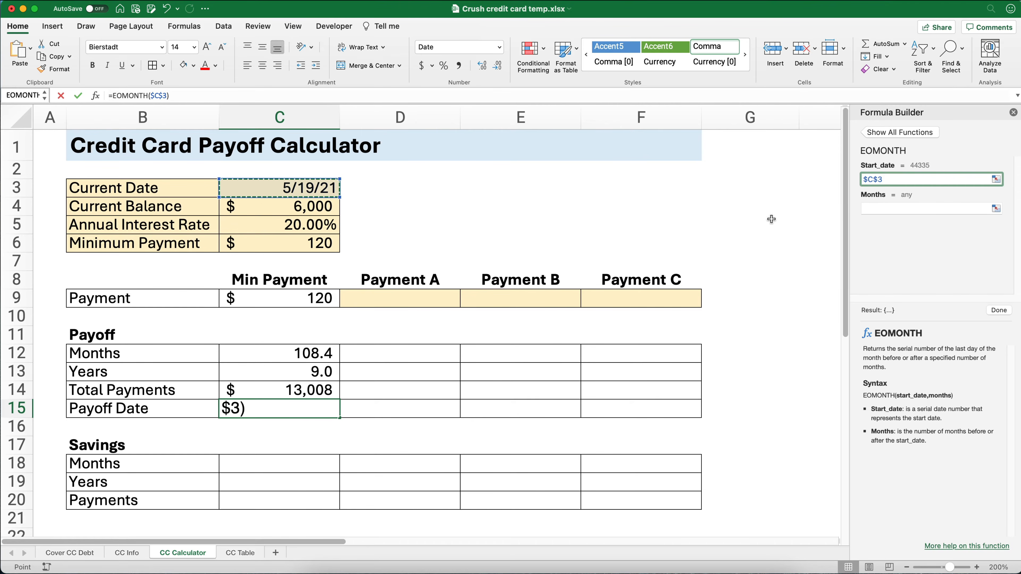
- Set the EOMONTH function's months argument to C12+1 and complete the formula
click(865, 209)
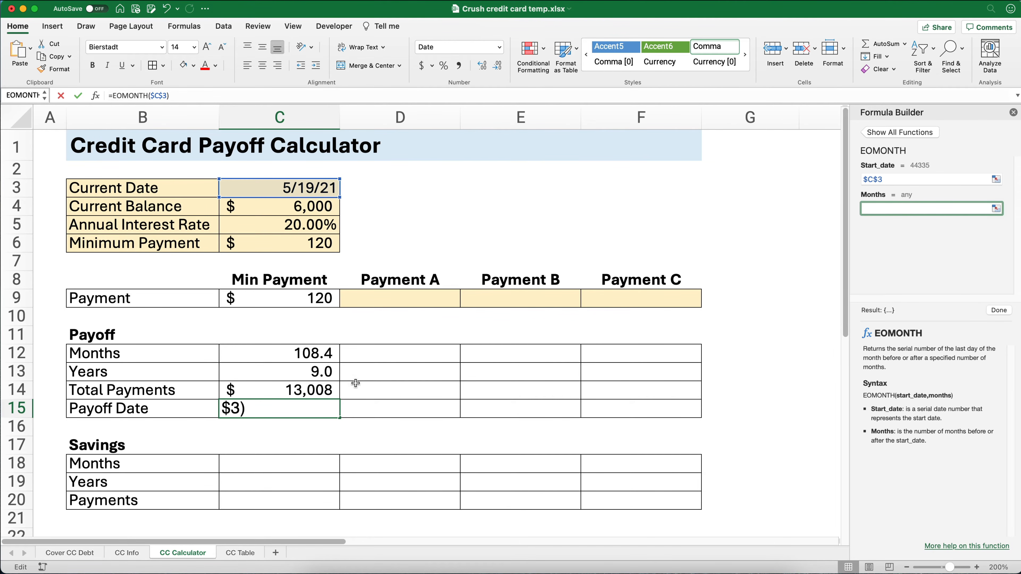
click(297, 353)
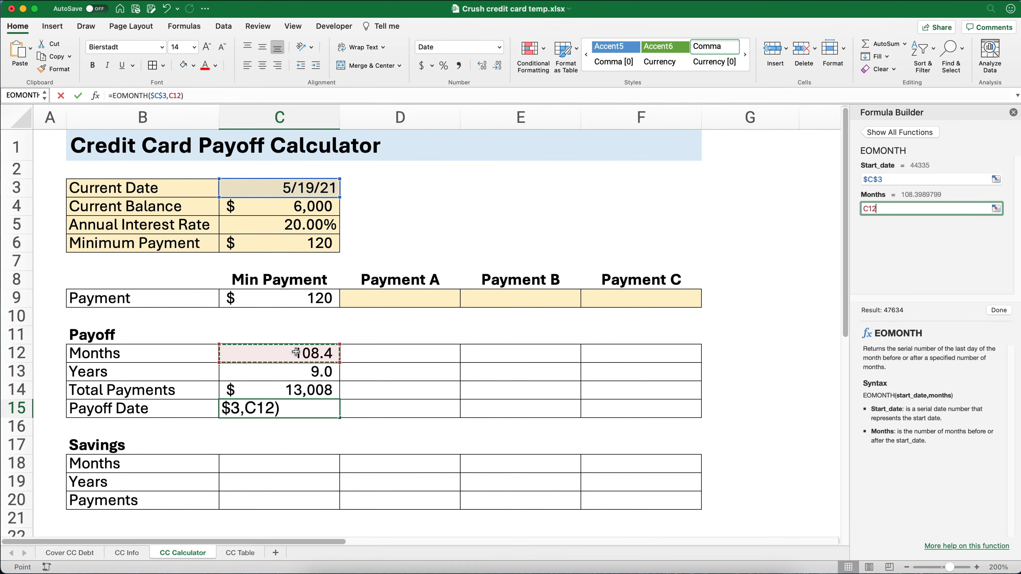
text(+1)
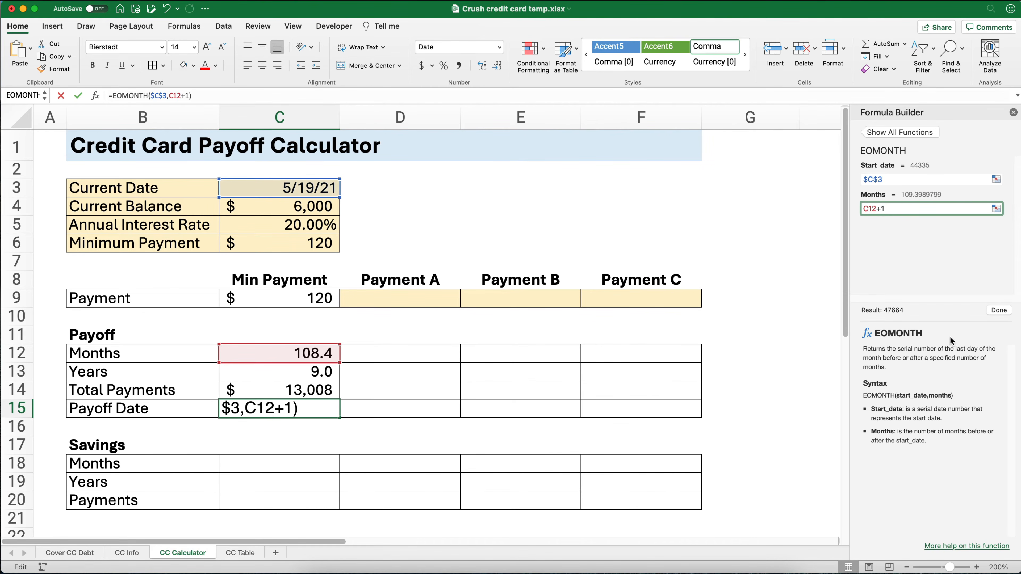
click(998, 310)
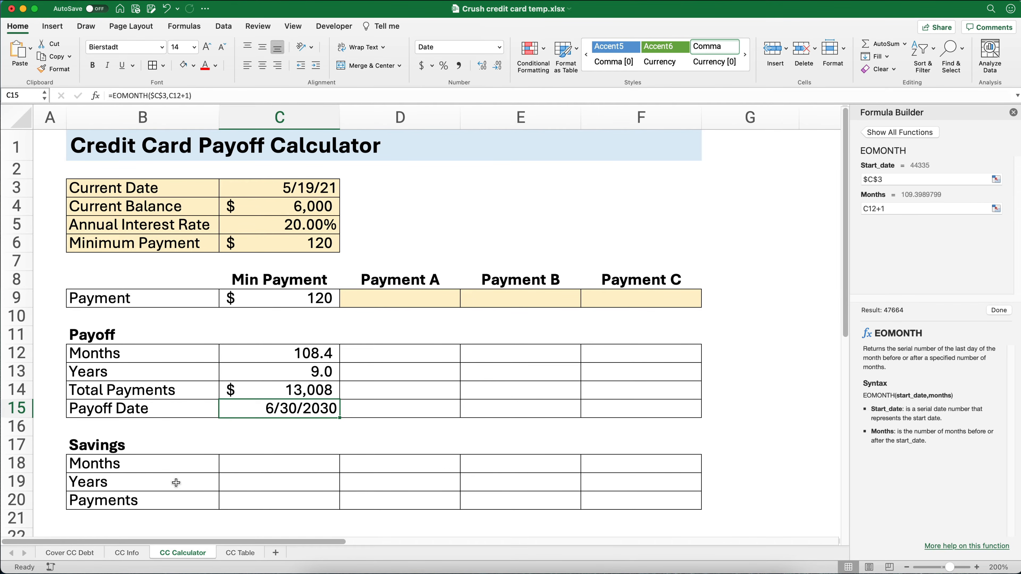
- Enter 130 as the Payment A amount in D9
click(385, 298)
text(130)
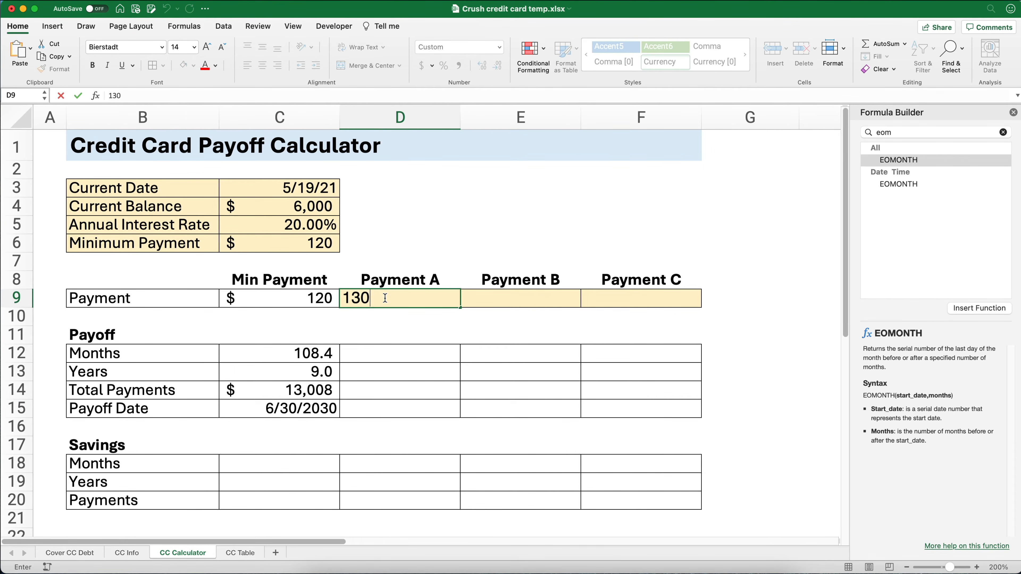
key(Tab)
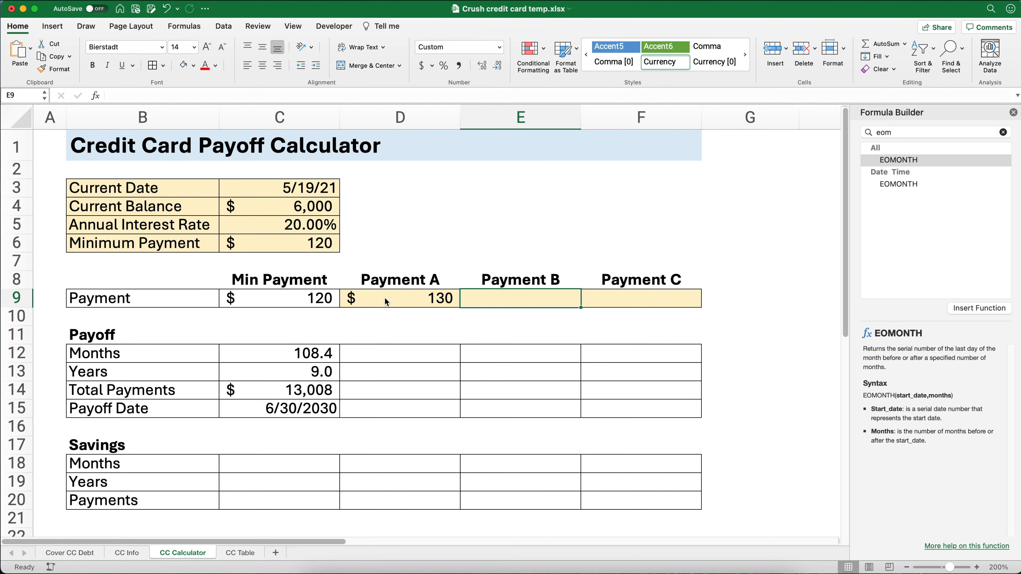
- Copy the payoff months formula from C12 to D12 and check its cell references
drag(313, 354, 313, 405)
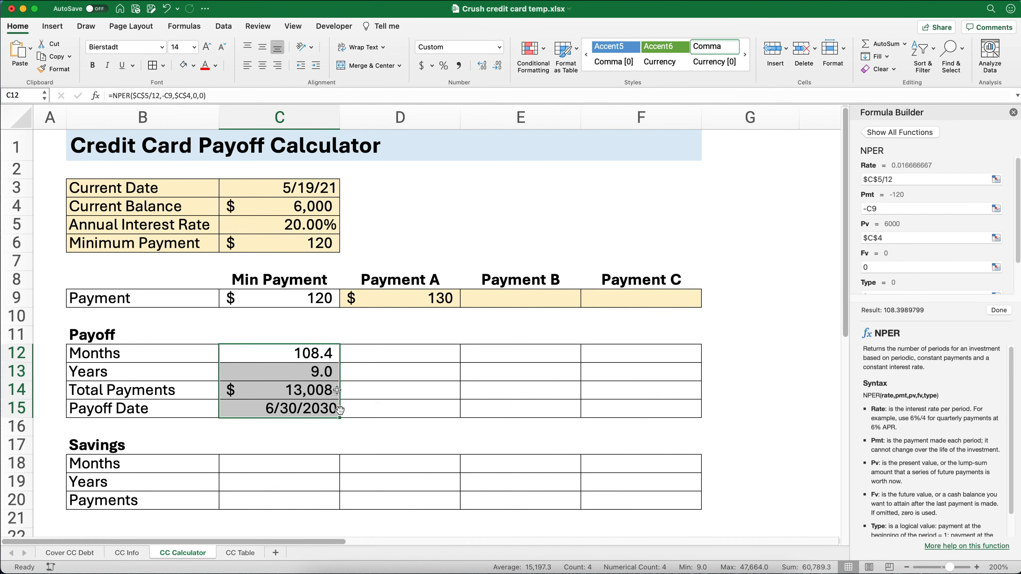
click(321, 358)
drag(339, 363, 426, 360)
click(427, 354)
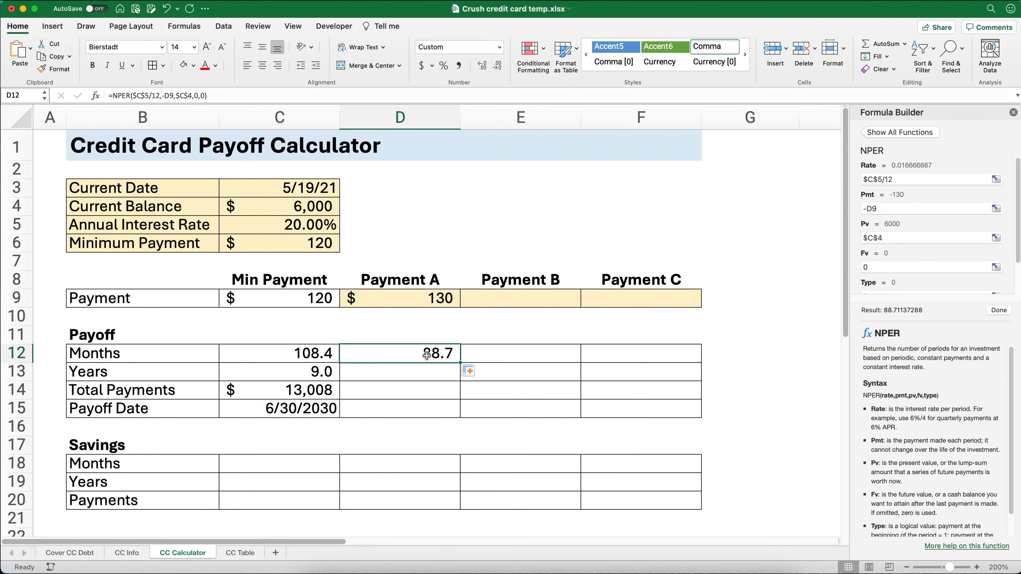
click(185, 96)
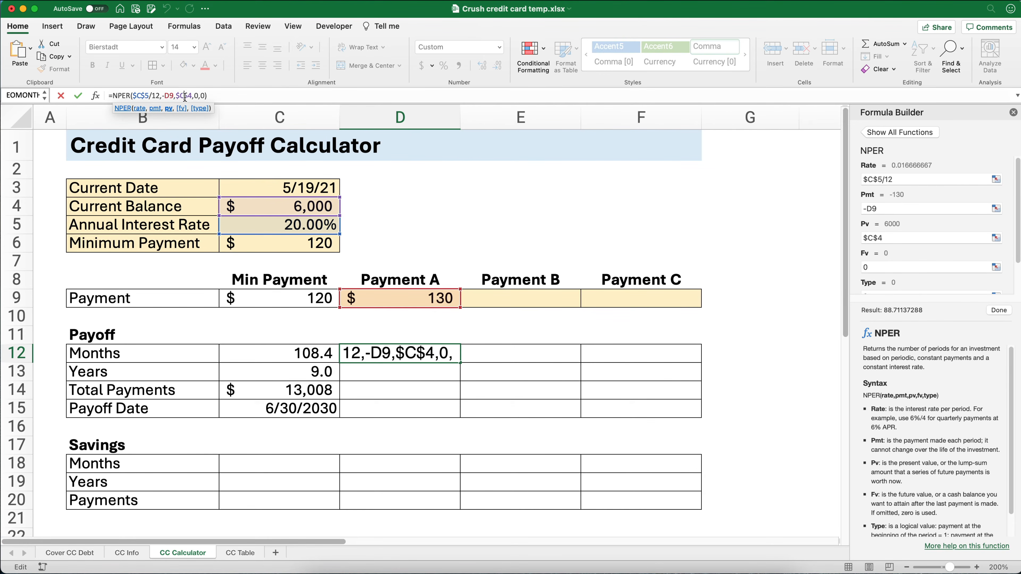
key(Escape)
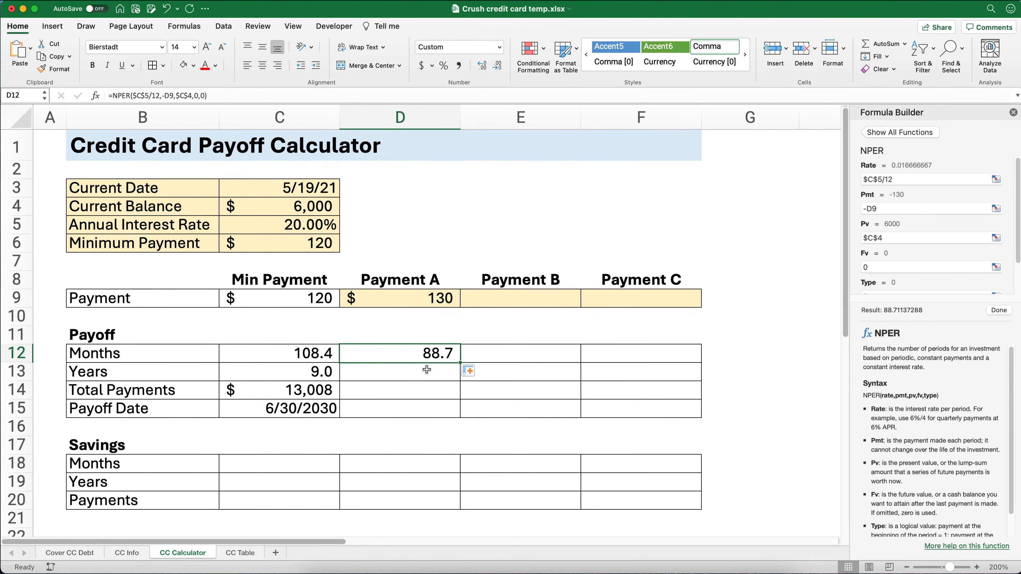
- Copy the years, total payments and payoff date formulas from C13:C15 into the Payment A column
click(405, 368)
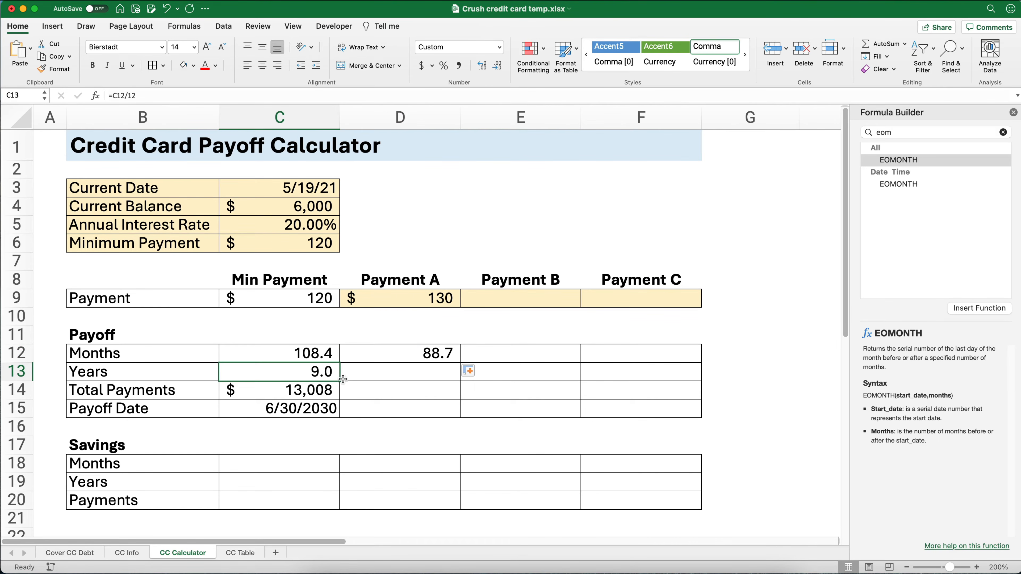
drag(341, 381, 432, 380)
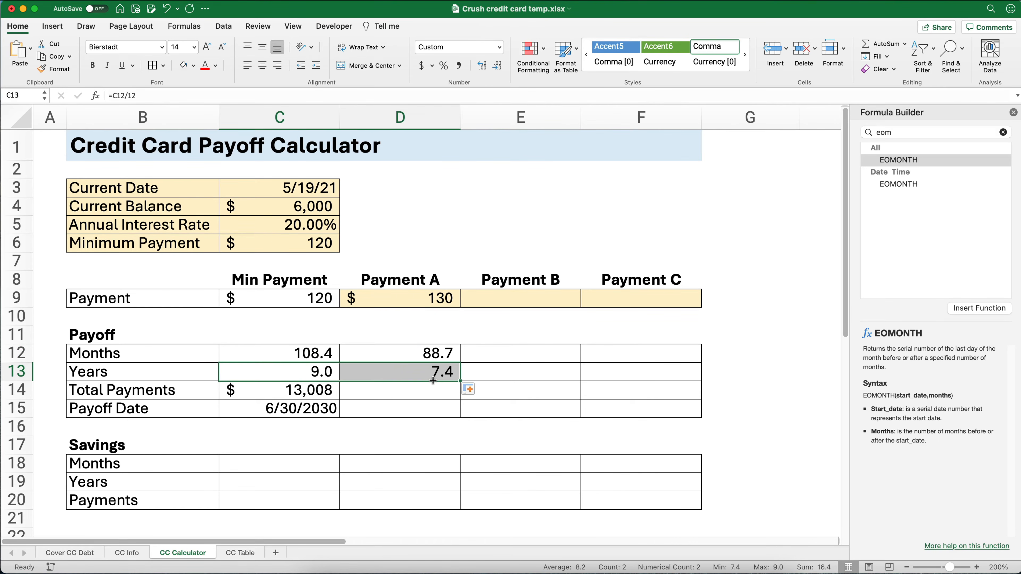
click(326, 390)
drag(342, 399, 442, 396)
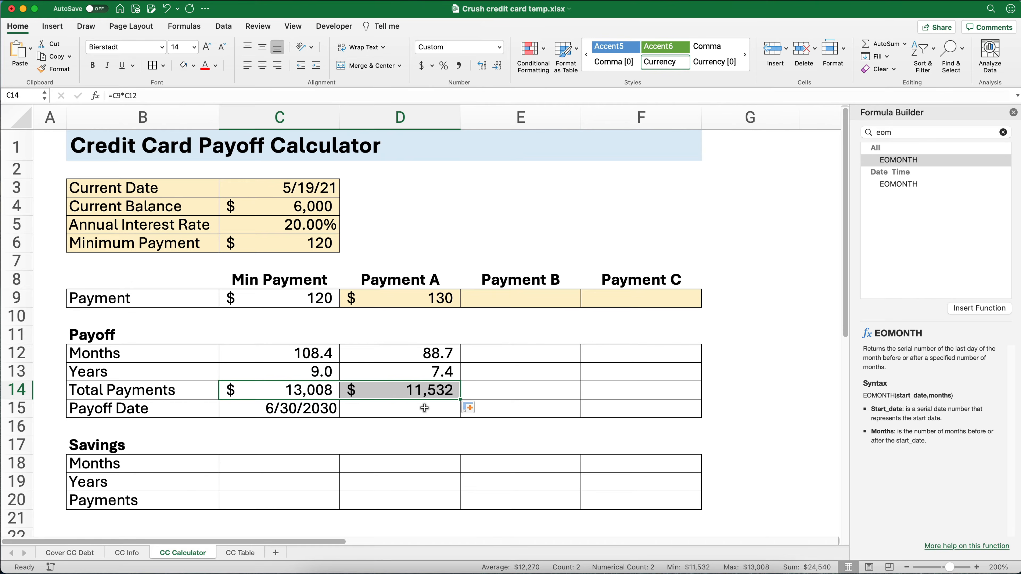
click(326, 409)
drag(339, 418, 433, 414)
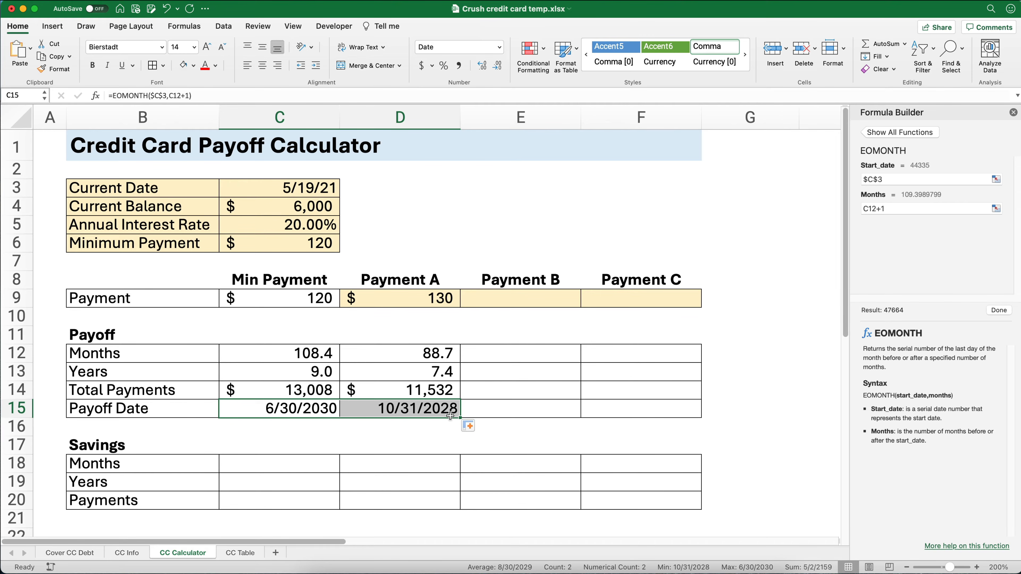
- Enter 150 for Payment B and 200 for Payment C, and extend the payoff formulas in D12:D15 across columns E and F
click(490, 302)
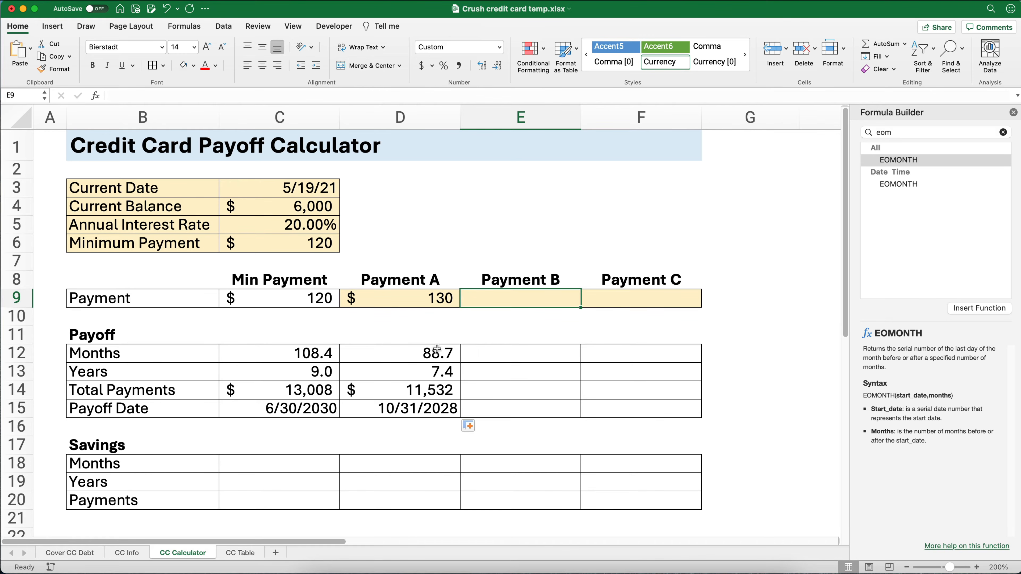
text(150)
key(Tab)
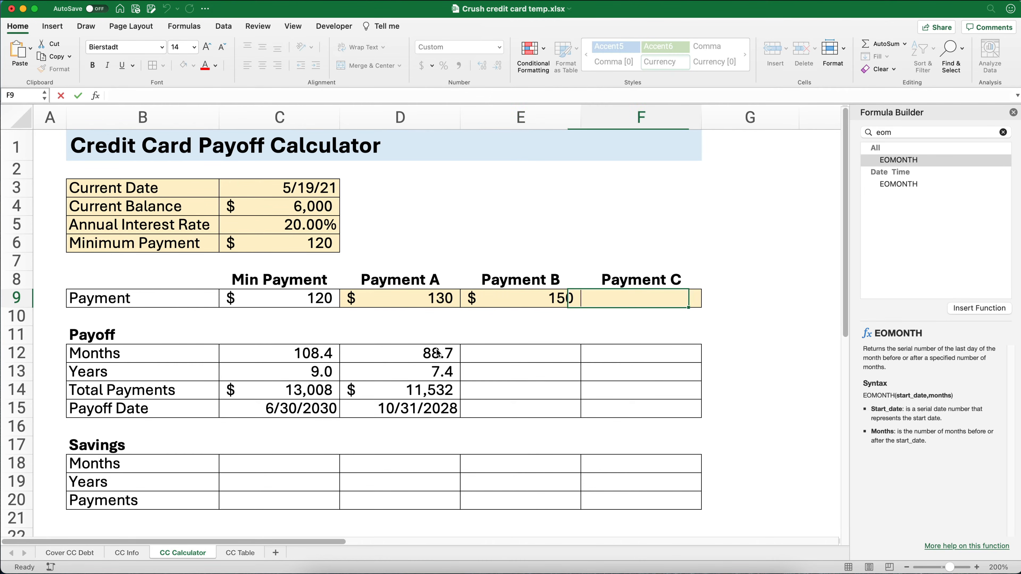
text(200)
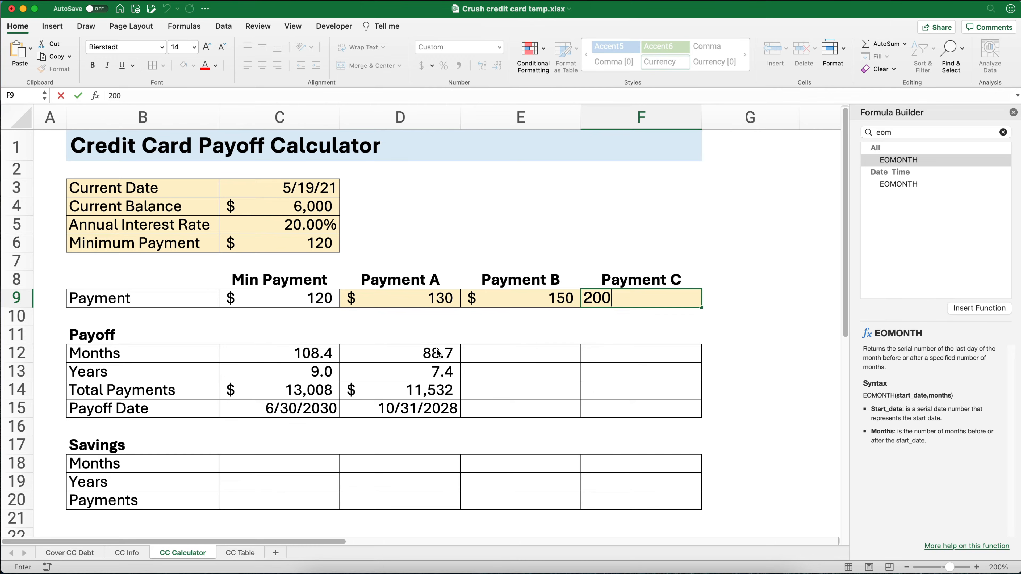
key(Return)
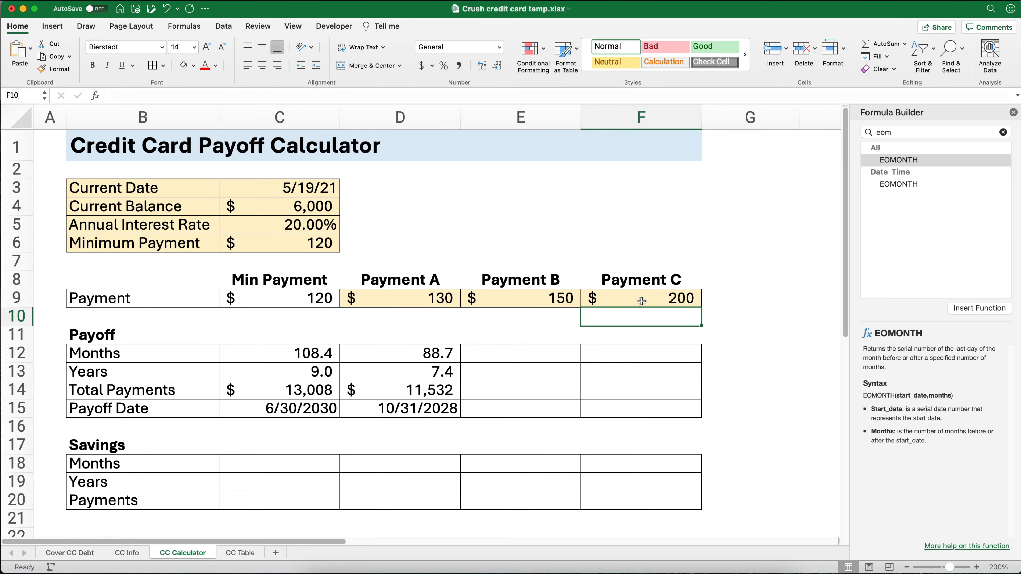
drag(436, 352, 679, 418)
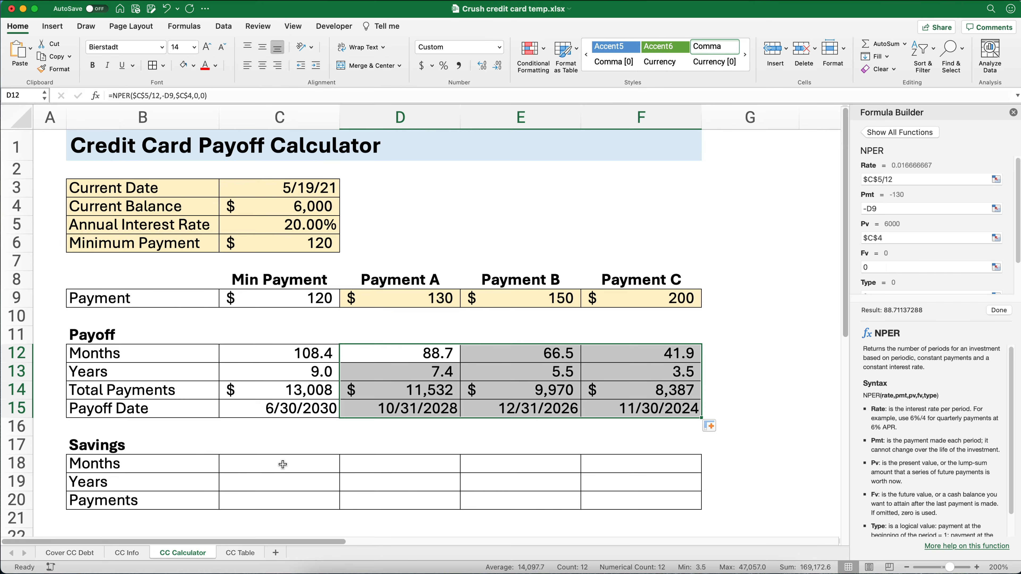
- Calculate the months saved in C18 with the formula =$C$12-C12
click(297, 461)
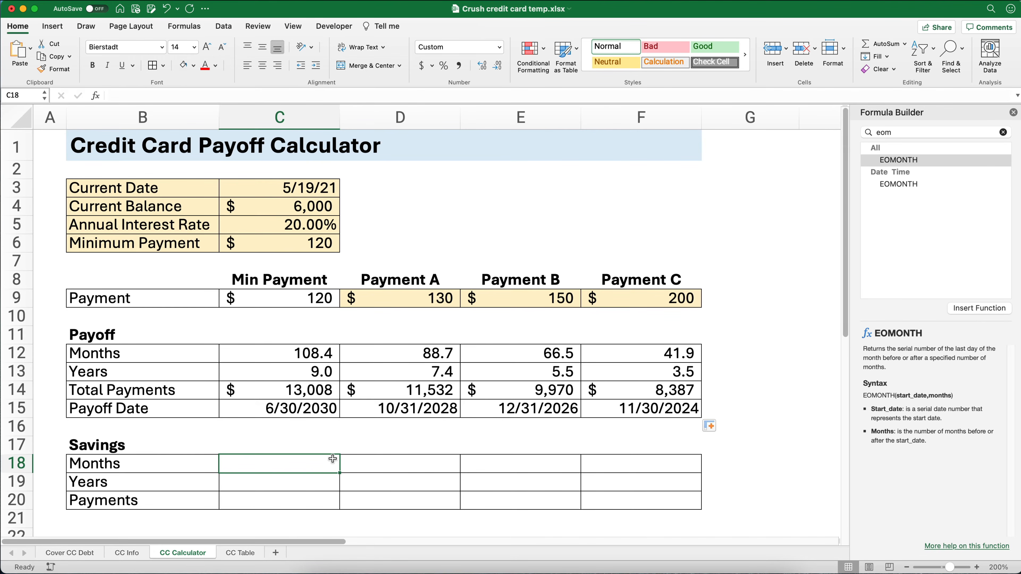
text(=)
key(Up)
key(Up)
key(Up)
key(Up)
key(Up)
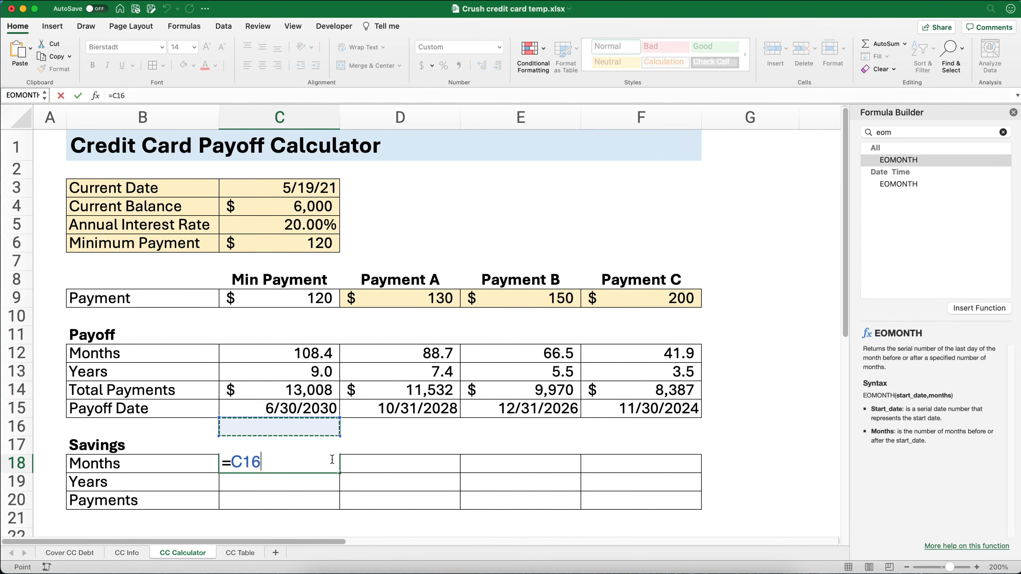
key(Up)
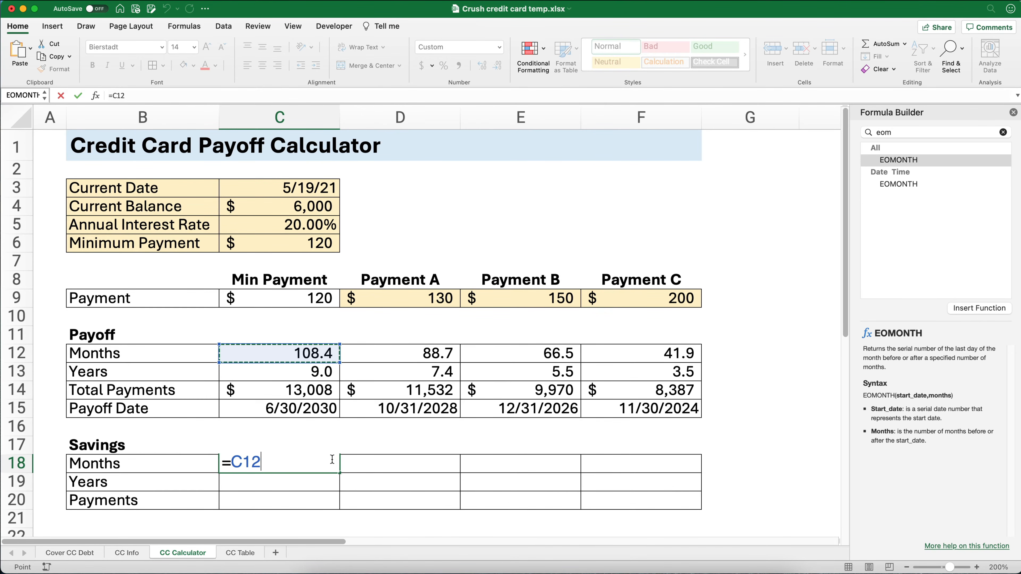
key(super+t)
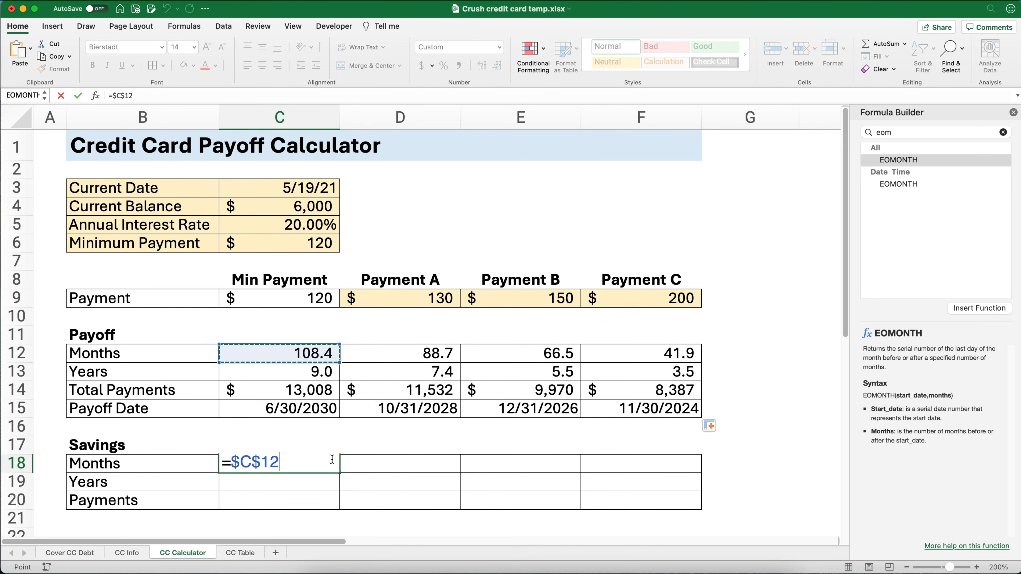
text(-)
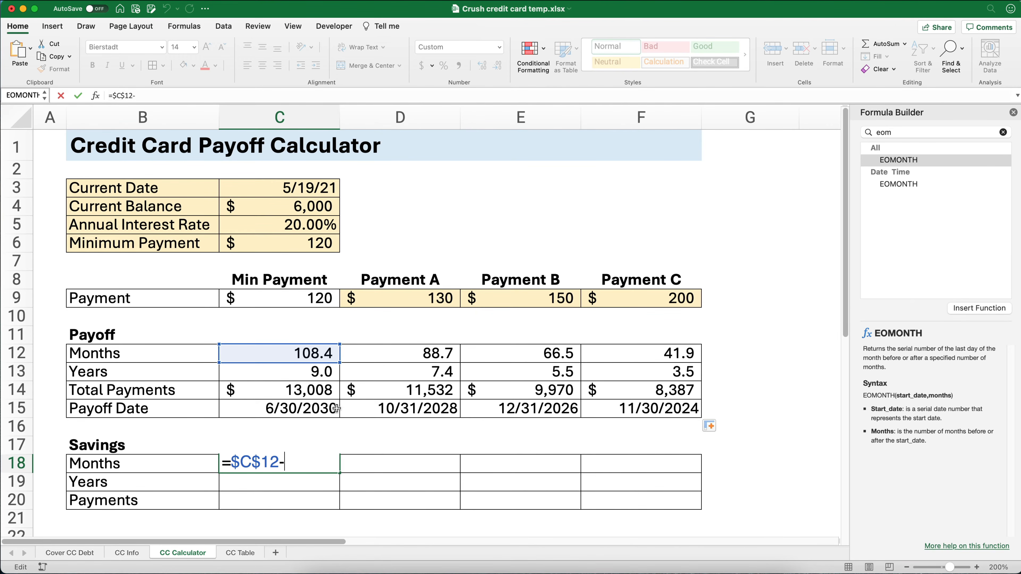
click(317, 353)
key(Return)
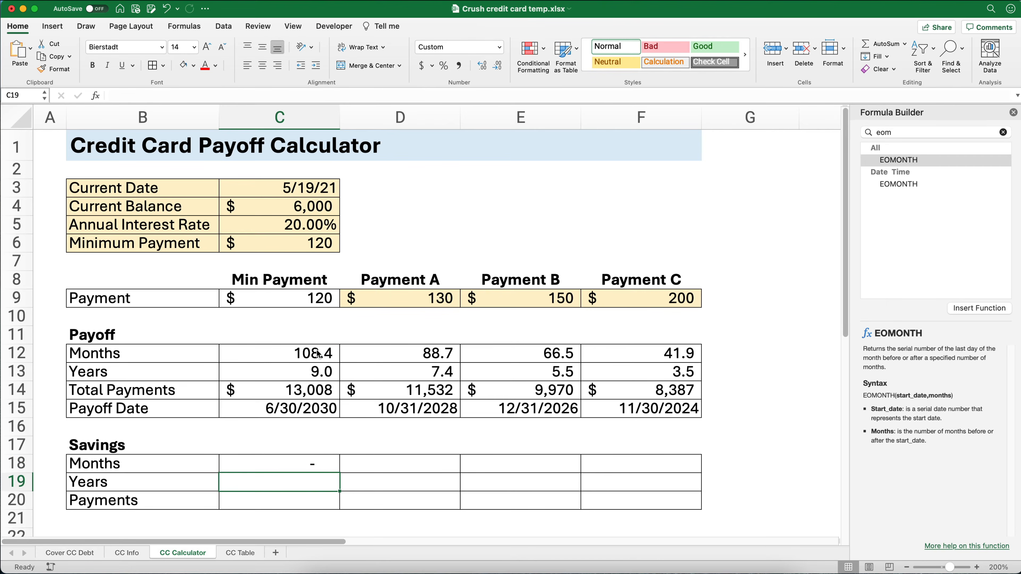
- Copy the months savings formula from C18 across to D18:F18
click(331, 471)
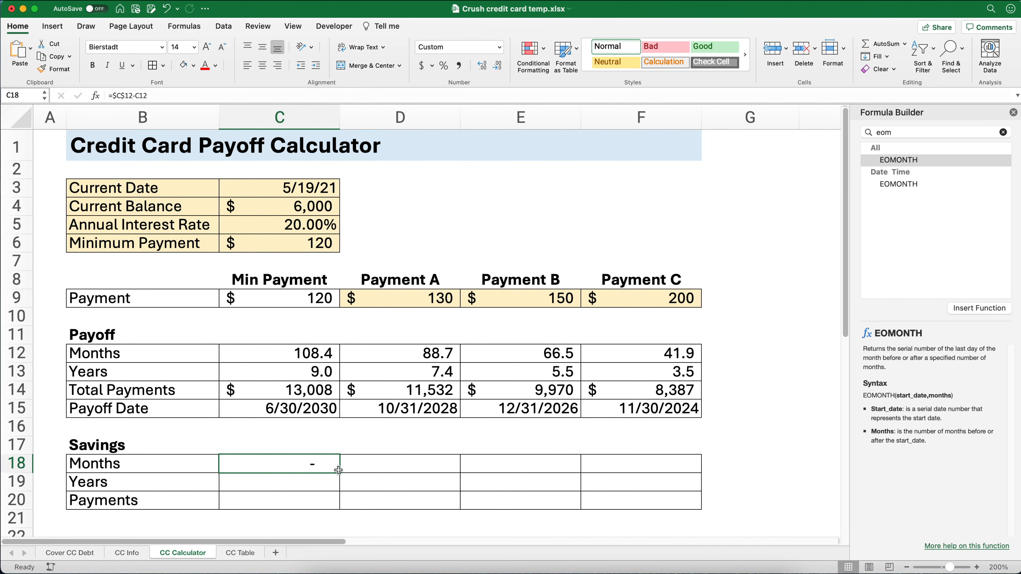
drag(340, 471, 658, 465)
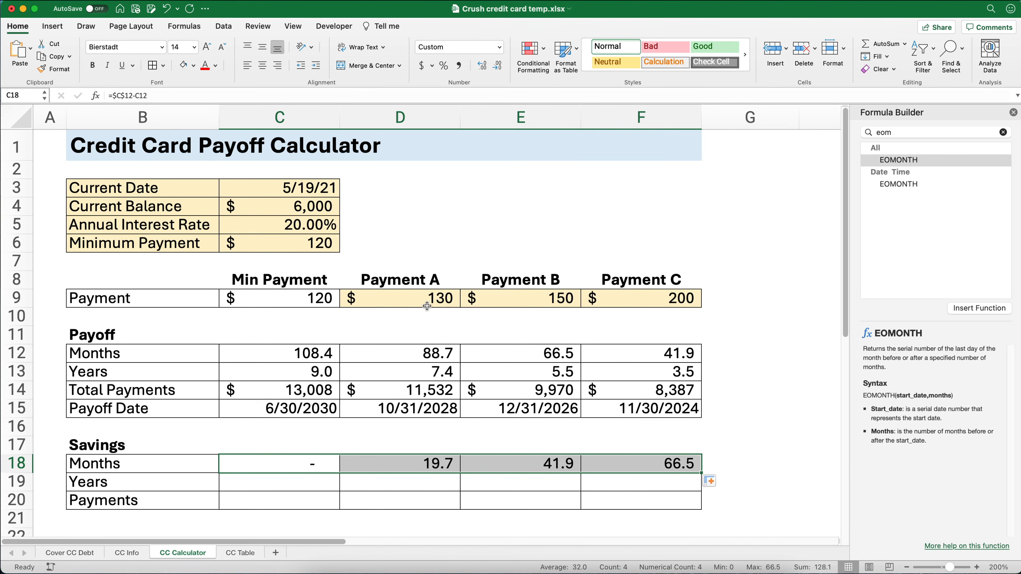
click(324, 301)
click(681, 302)
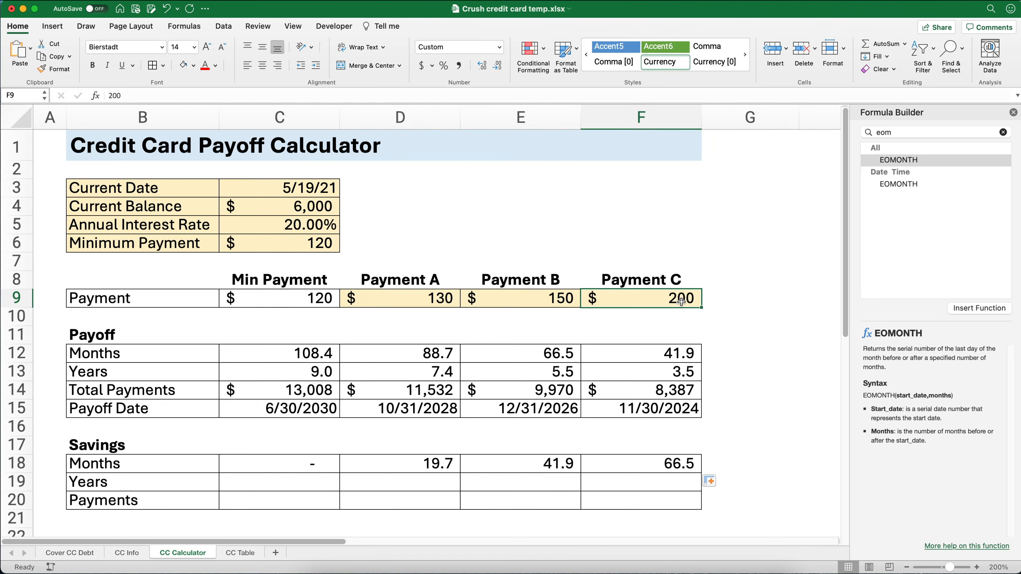
- Calculate the years saved in C19 with the formula =$C$13-C13
click(312, 478)
text(=)
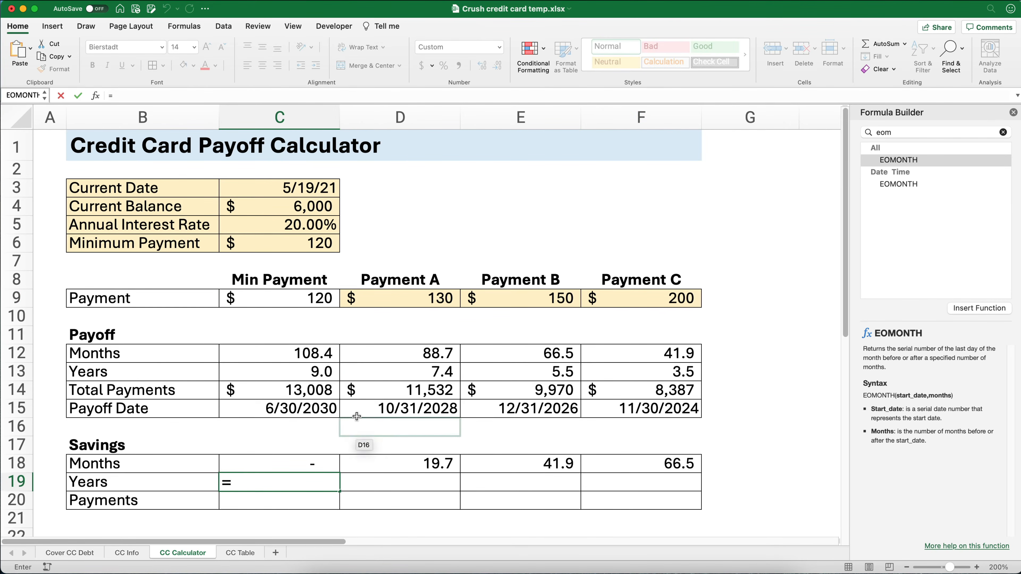
click(313, 374)
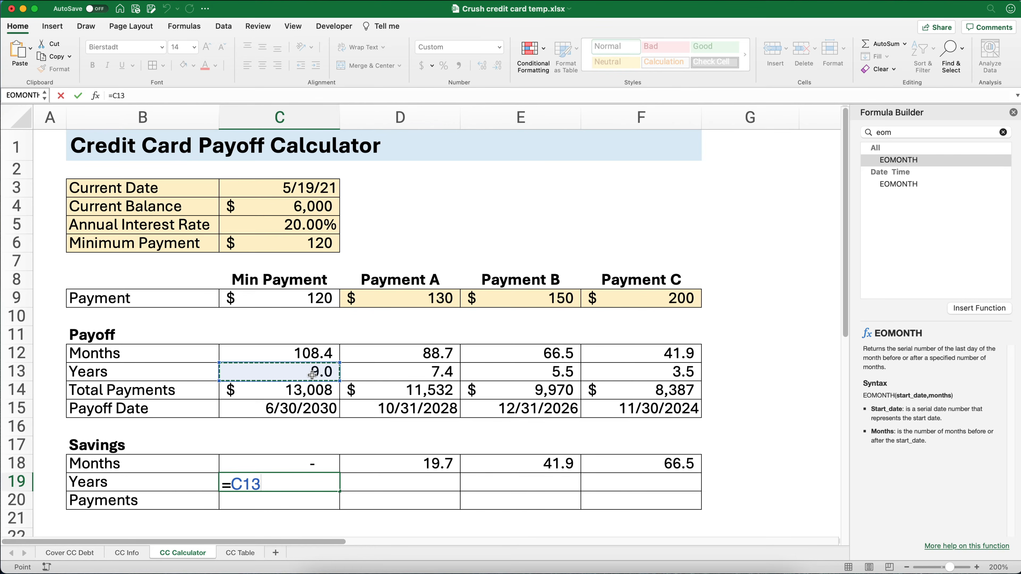
key(F4)
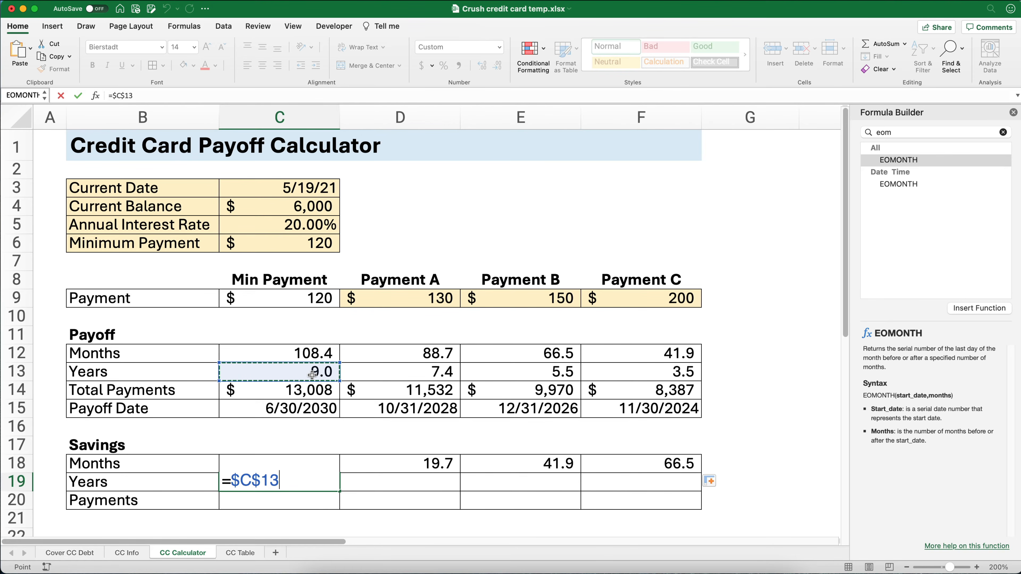
text(-)
click(315, 372)
key(Return)
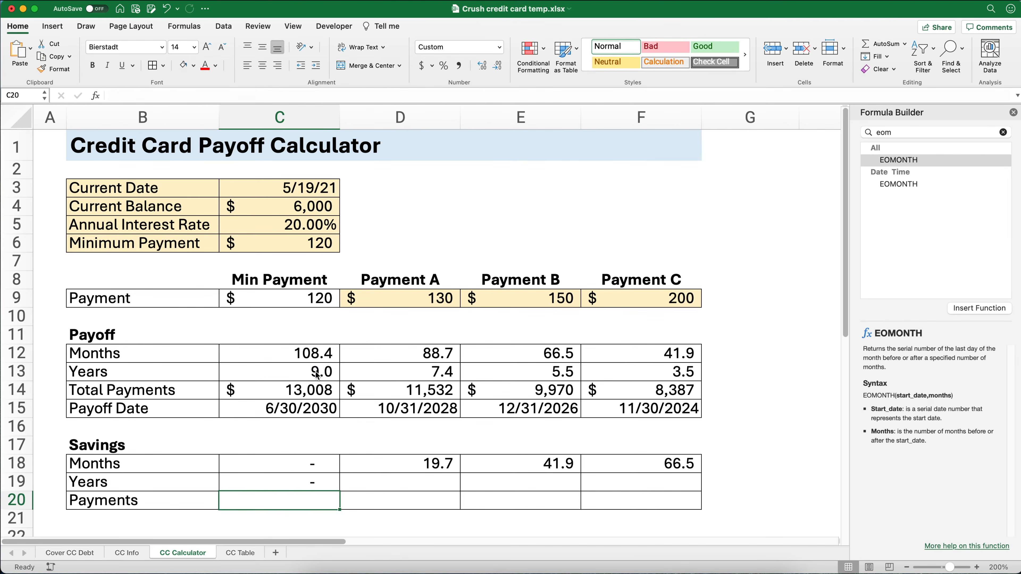
- Copy the years savings formula from C19 across to D19:F19 and check the copied formula in D19
click(336, 487)
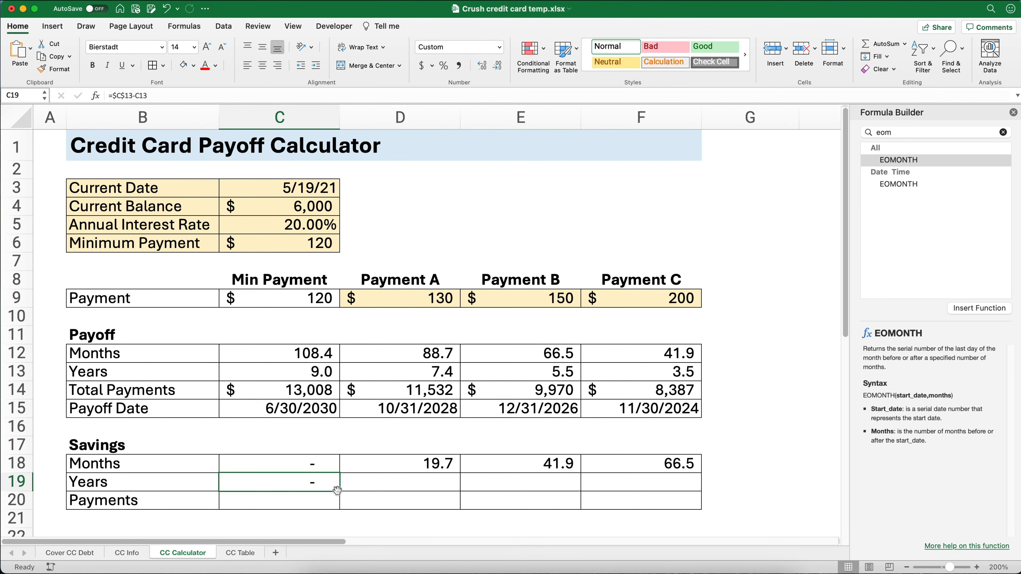
drag(341, 490, 672, 490)
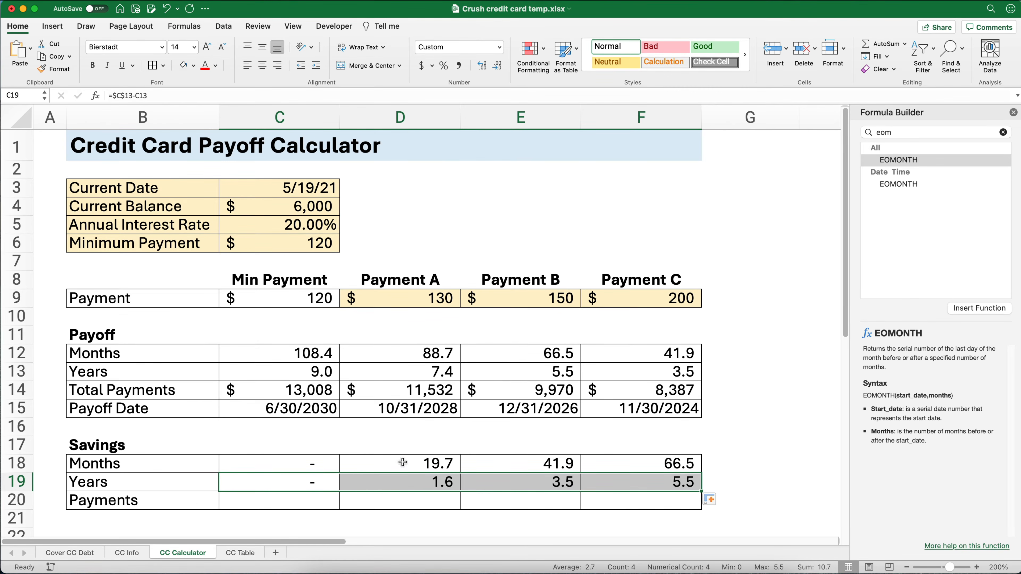
click(406, 482)
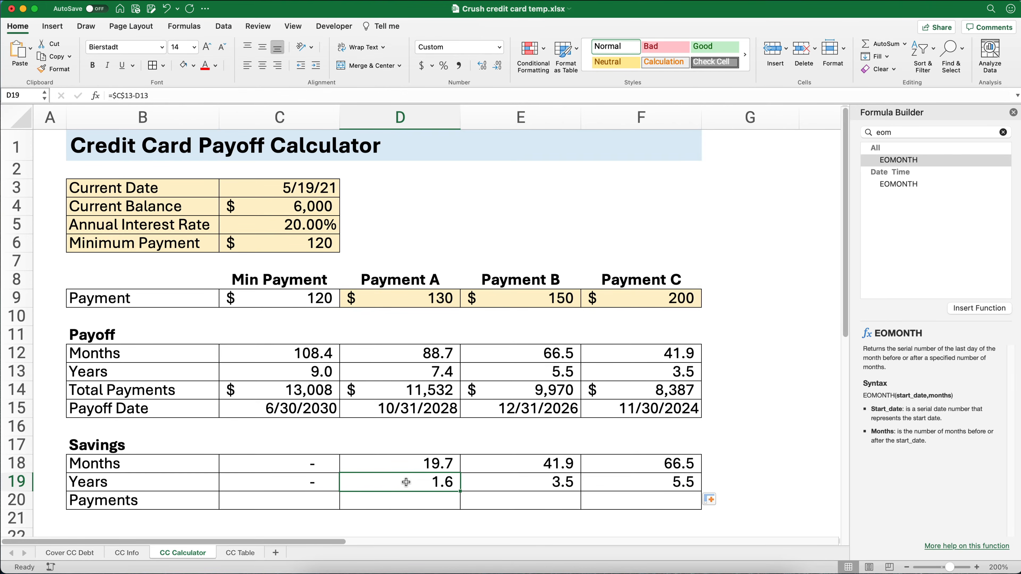
key(Left)
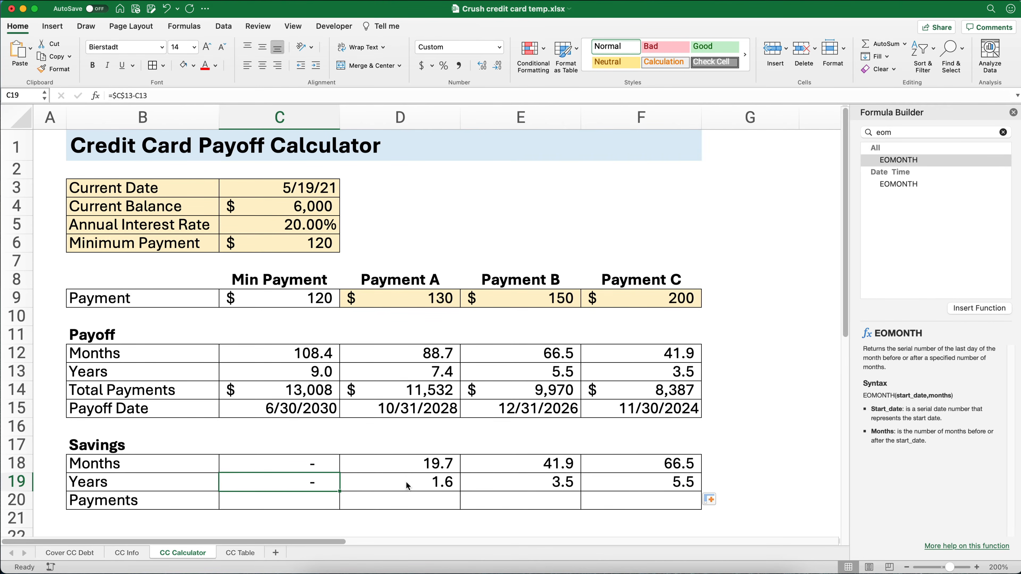
click(406, 481)
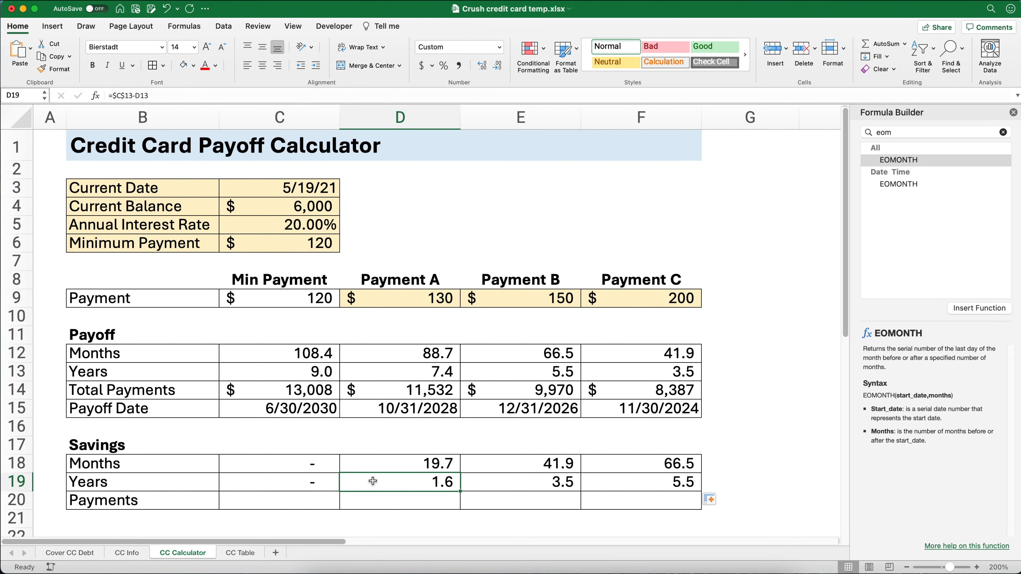
- Calculate the payments saved in C20 with the formula =$C$14-C14 and copy it across to D20:F20
click(316, 495)
text(=)
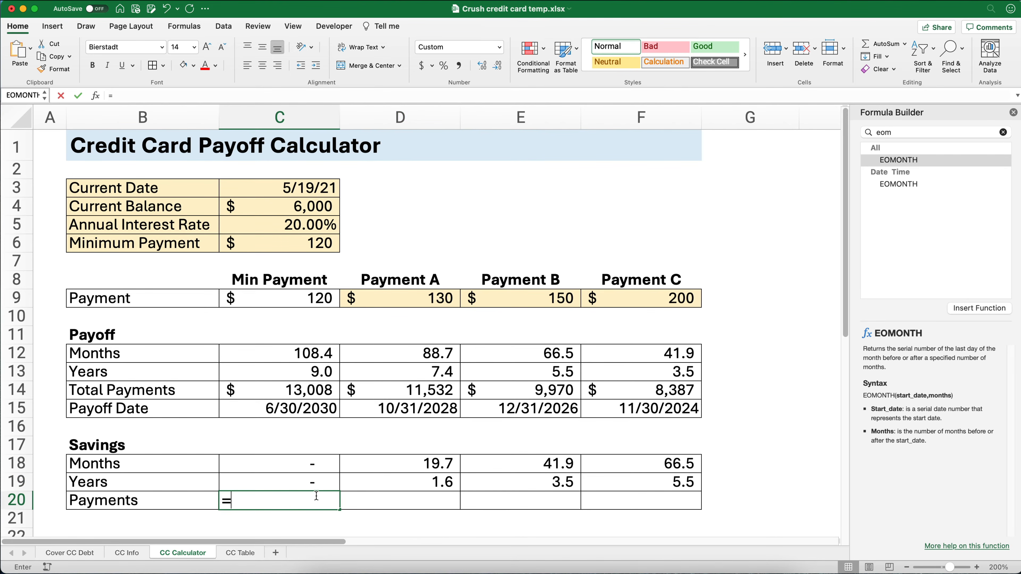
click(298, 392)
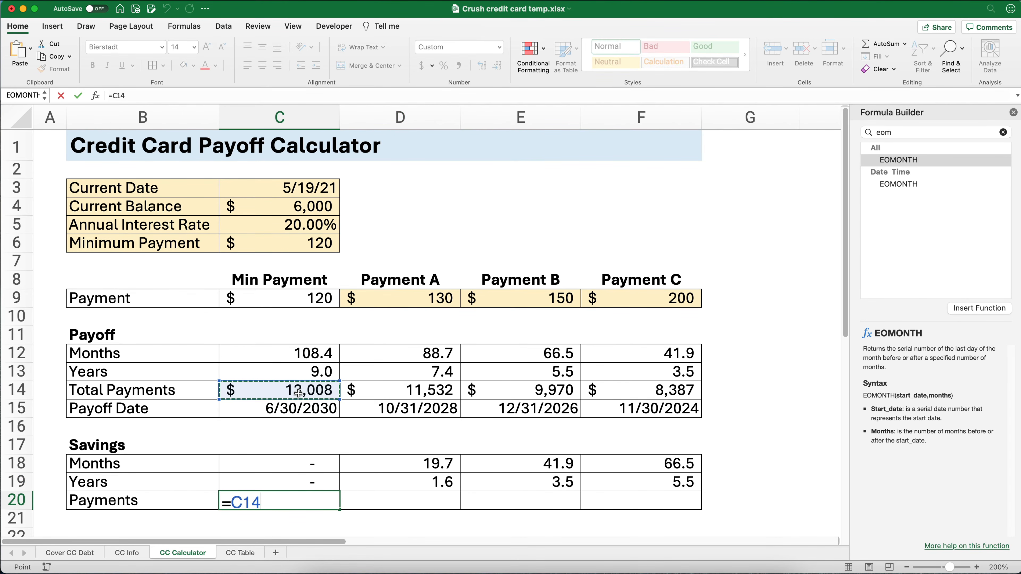
key(F4)
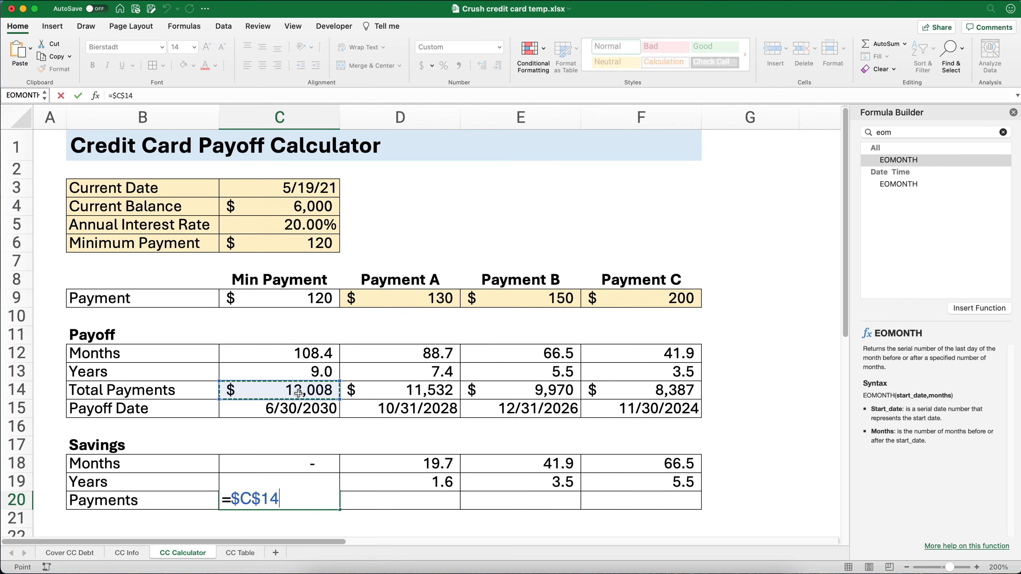
text(-)
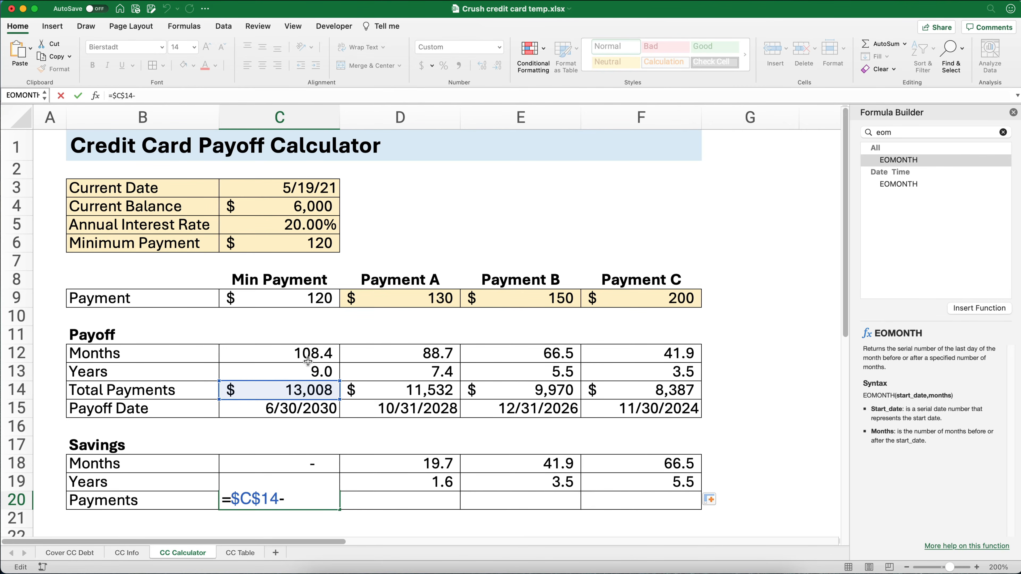
click(308, 390)
key(ctrl+Return)
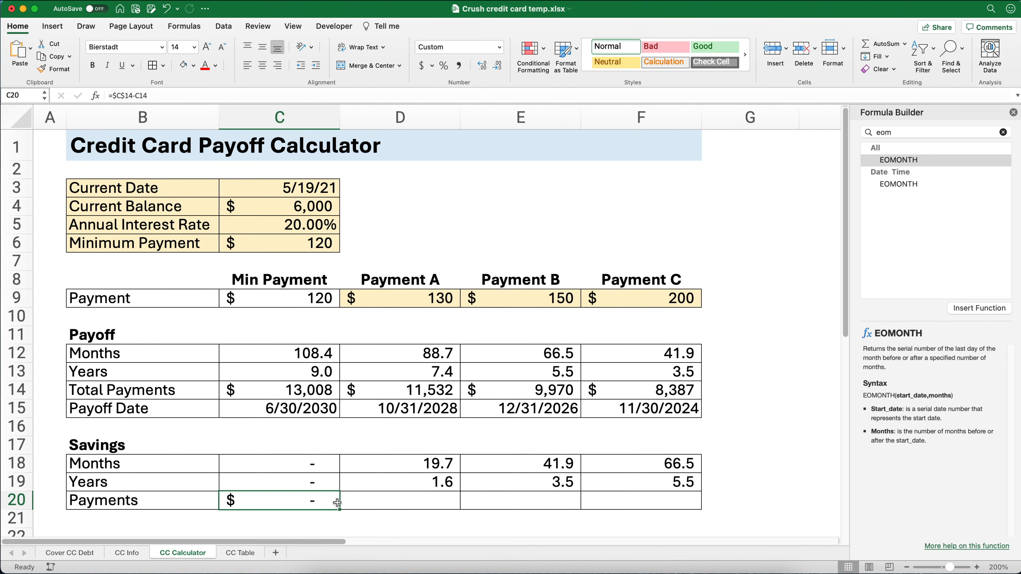
drag(340, 509, 667, 506)
click(766, 389)
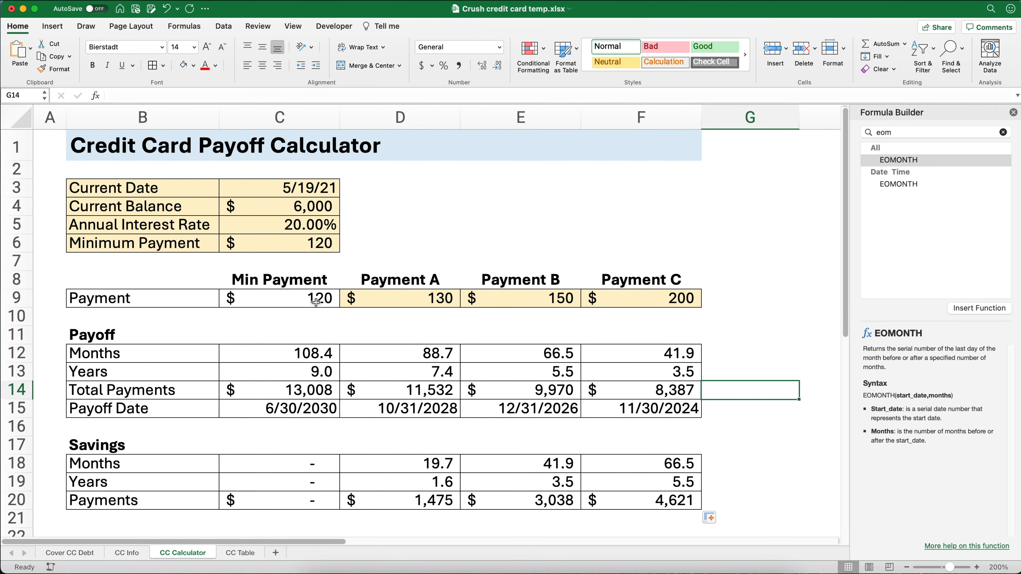
- Apply blue gradient-fill data bars to the months savings in C18:F18
click(390, 297)
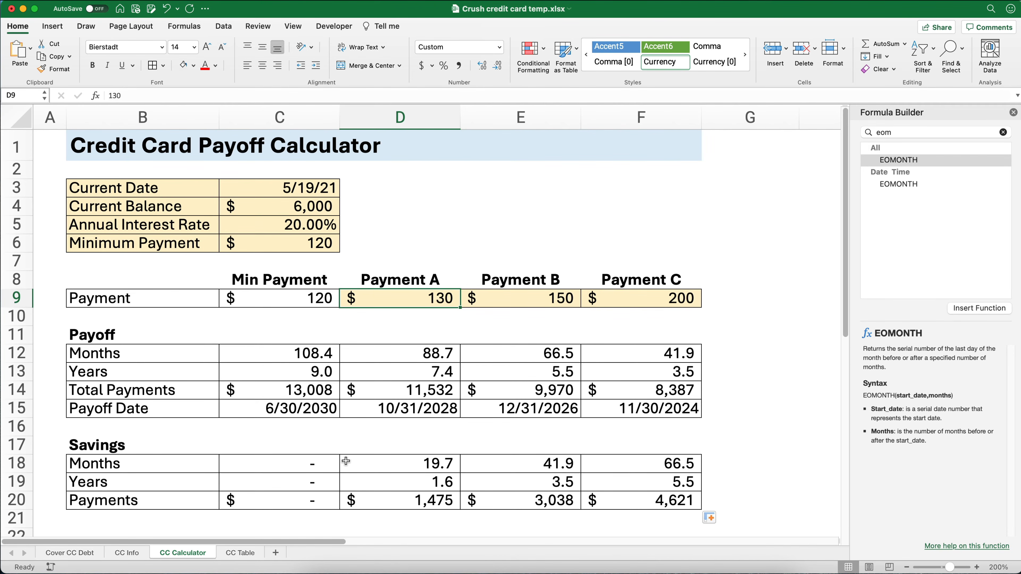
drag(308, 464, 631, 465)
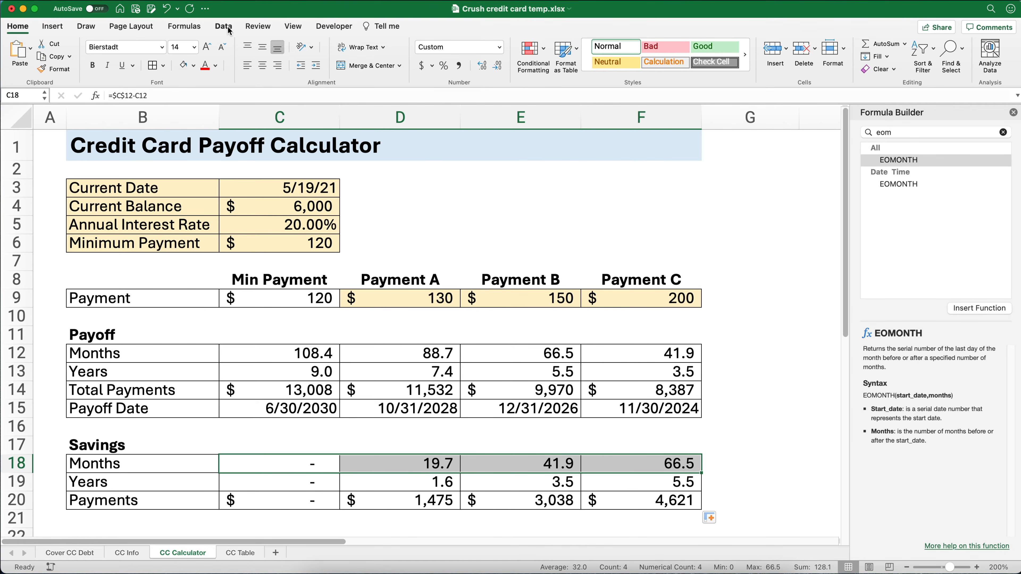
click(531, 50)
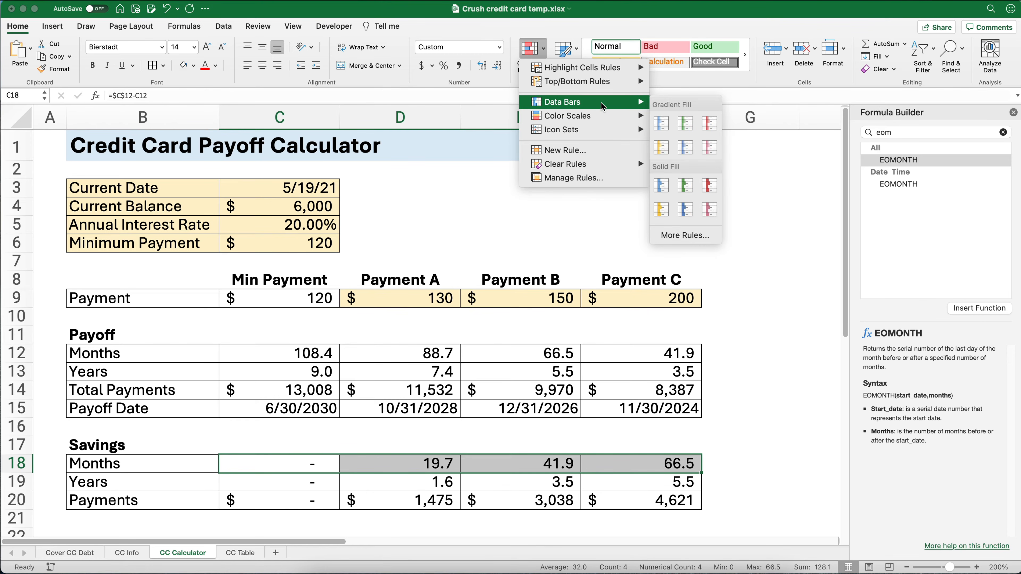
click(661, 123)
click(755, 349)
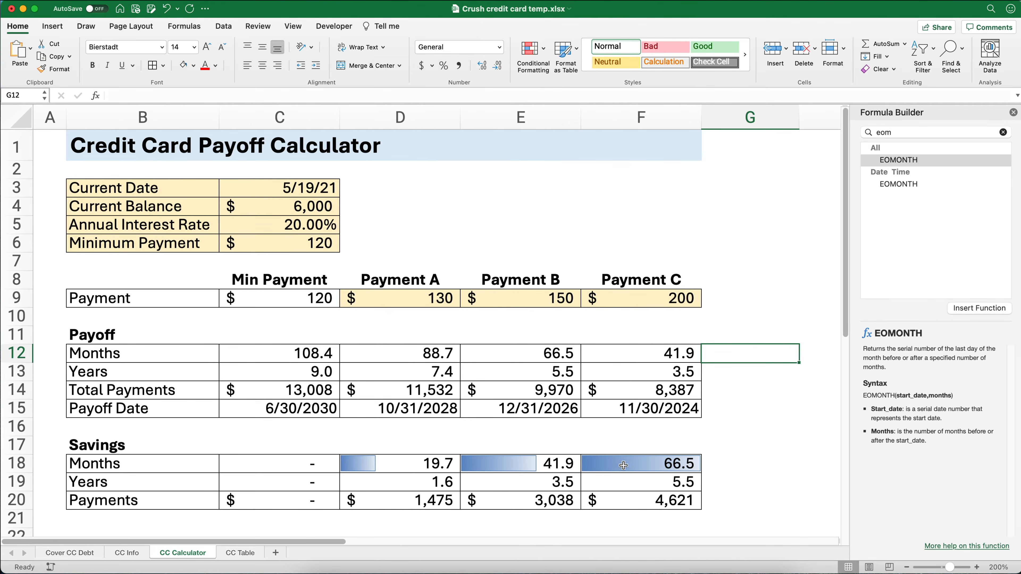
- Apply green gradient-fill data bars to the payments savings in C20:F20, and close the Formula Builder
drag(319, 501, 597, 501)
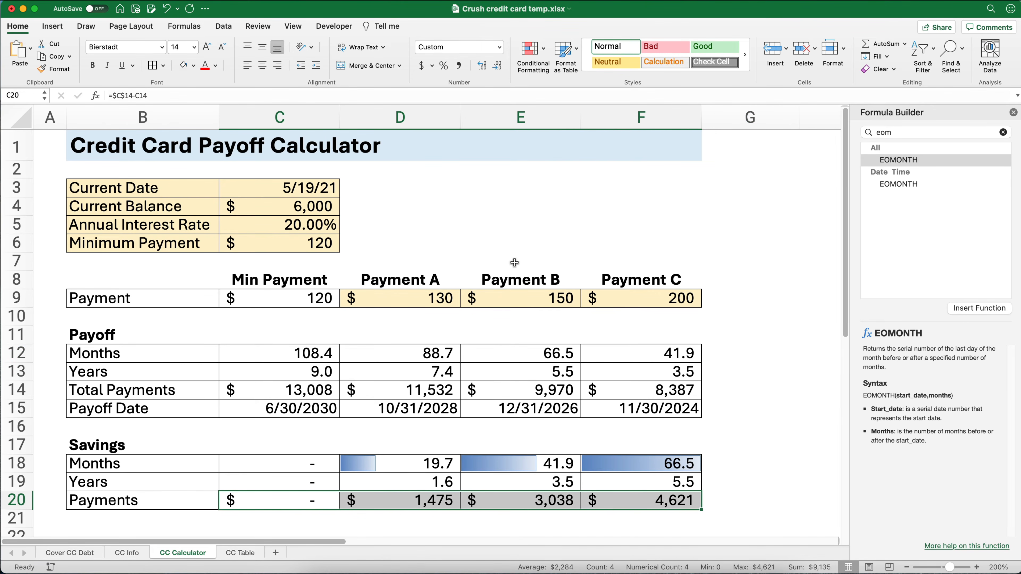
click(545, 56)
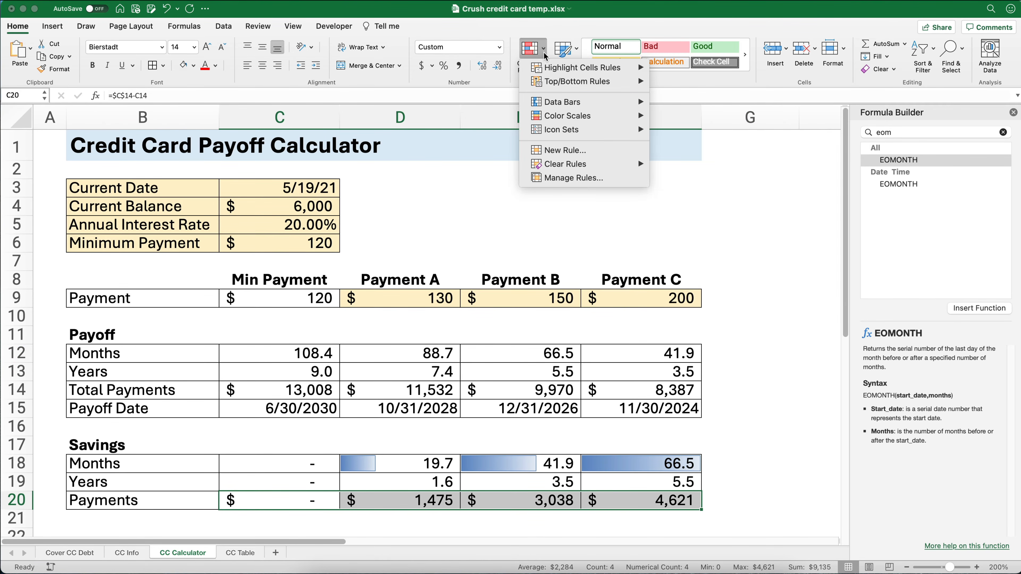
mouse_move(573, 105)
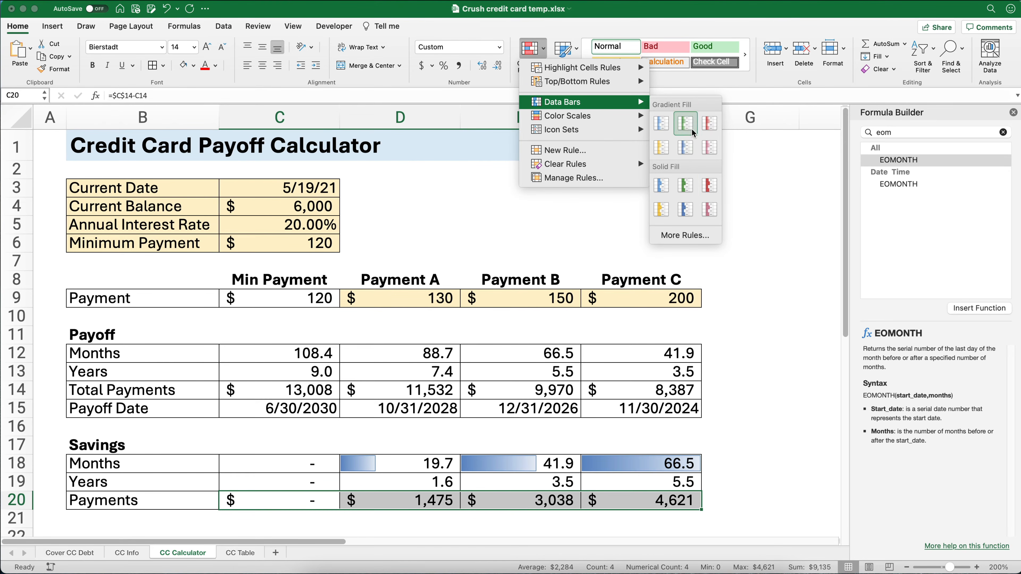
click(685, 123)
click(770, 273)
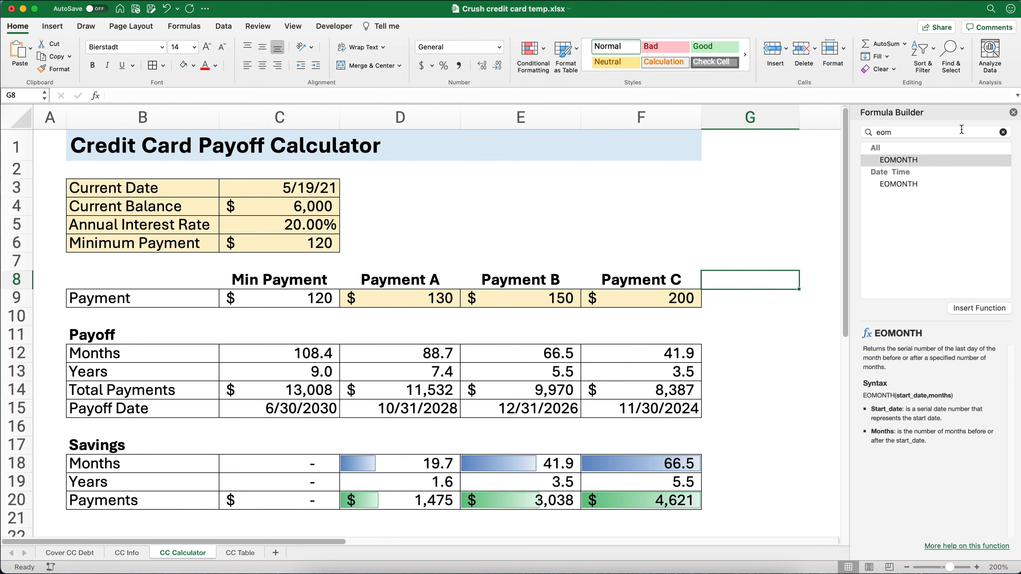
click(1013, 112)
drag(880, 315, 868, 330)
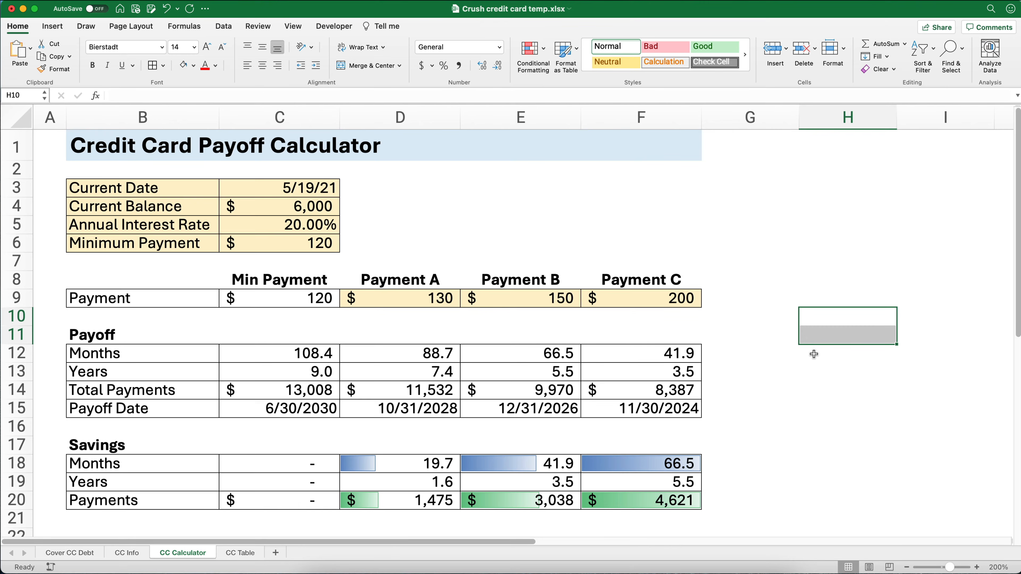
- Set the current balance in C4 to 3452
click(278, 188)
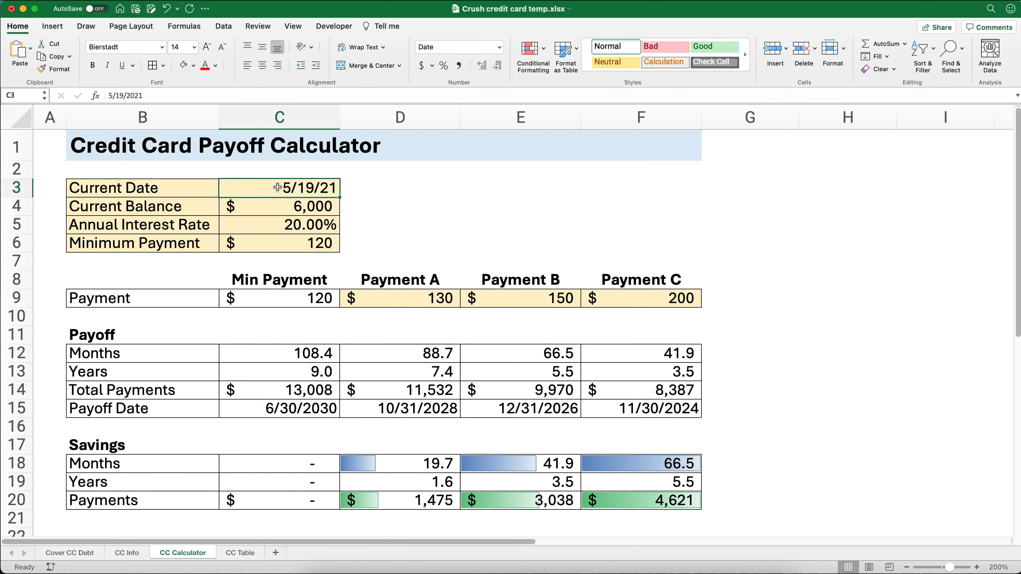
click(282, 207)
text(3)
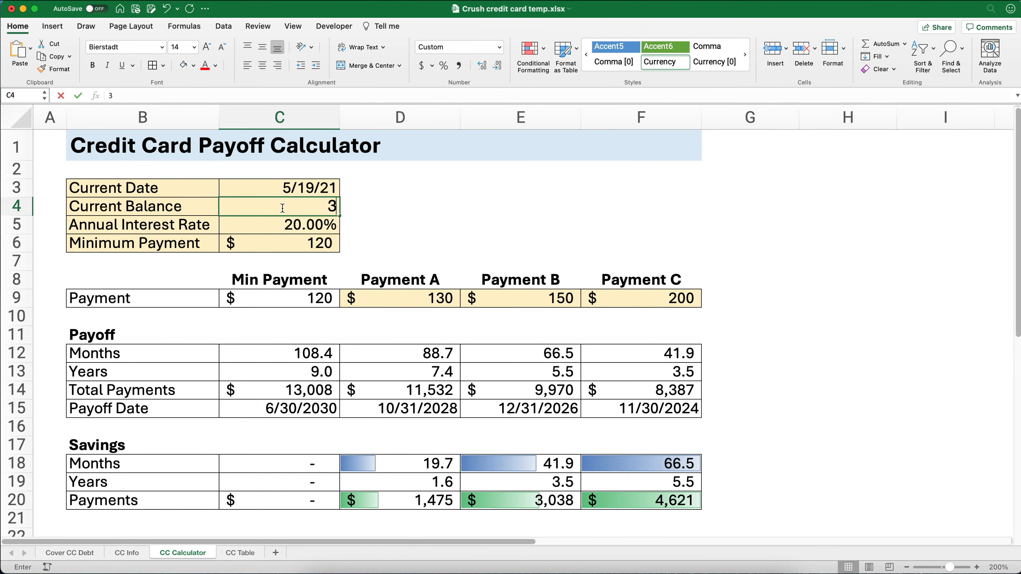
text(,452)
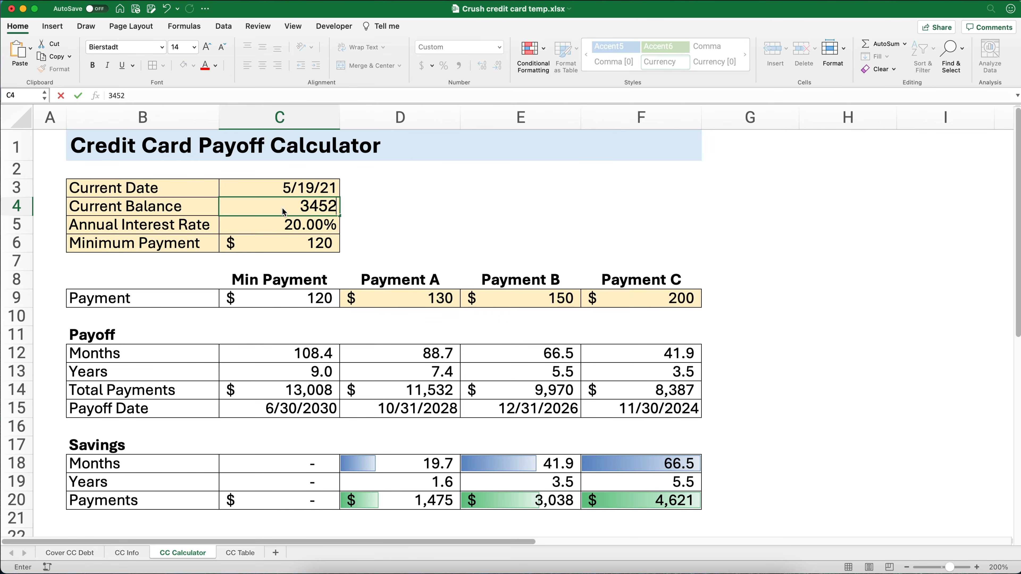
key(Return)
- Set the annual interest rate in C5 to 17.99% and the minimum payment in C6 to 70
text(17.)
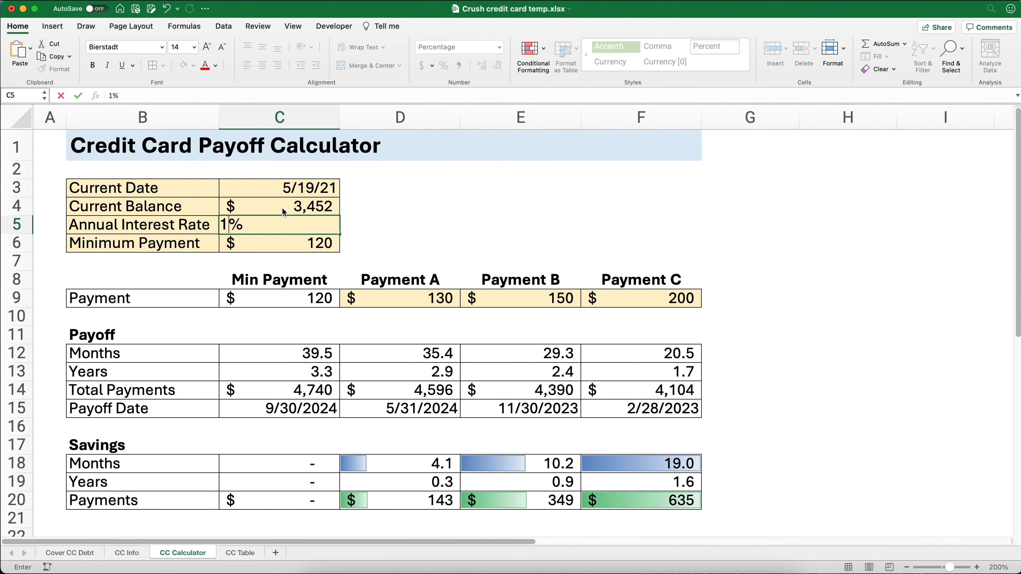
text(99)
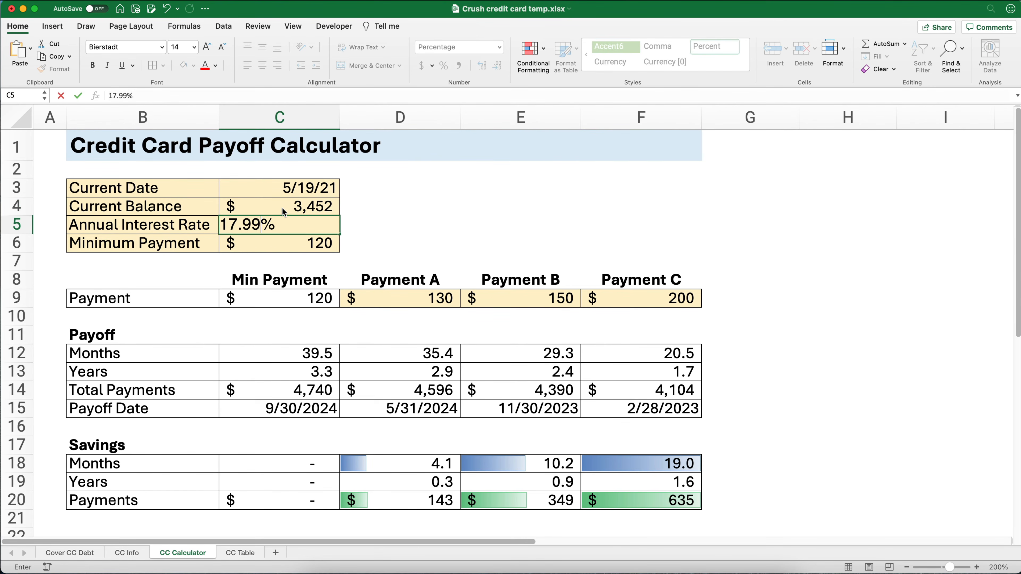
key(Return)
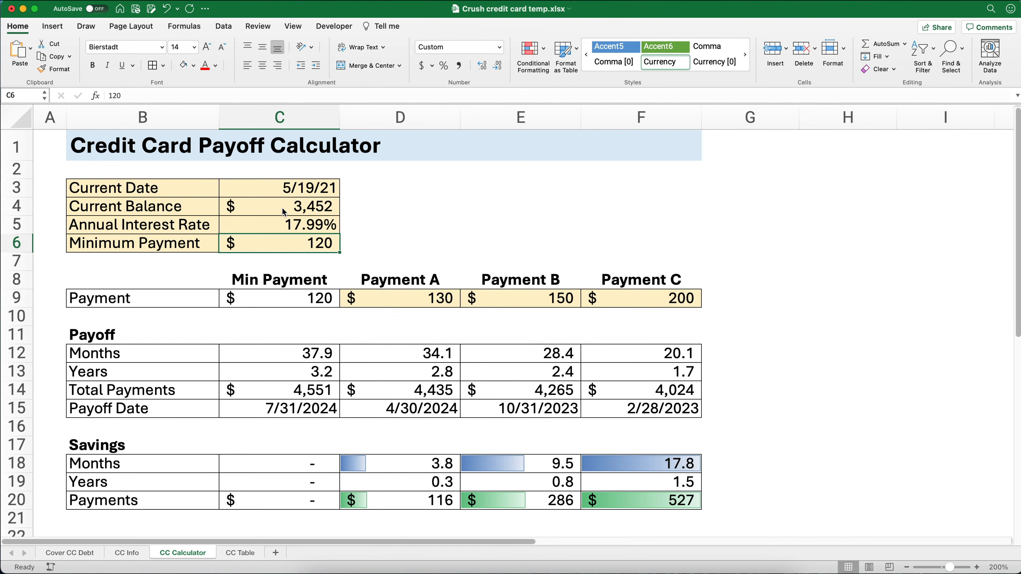
text(70)
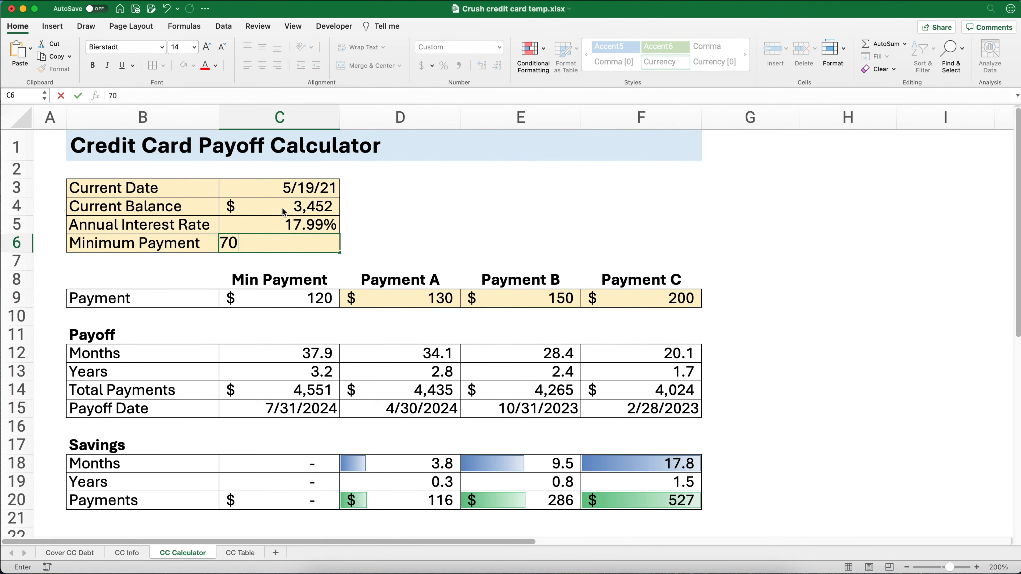
key(Return)
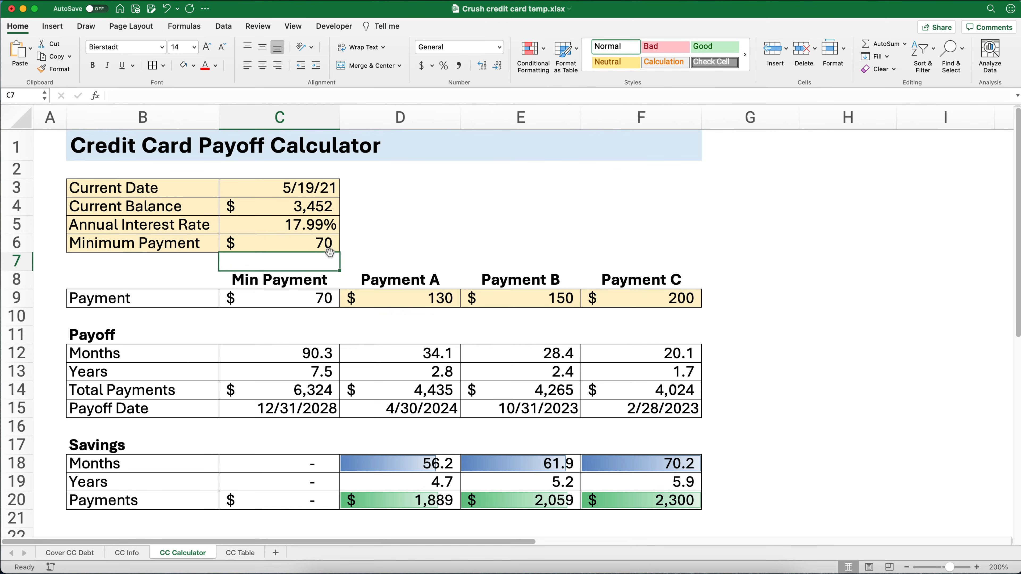
- Set Payment A to 80, Payment B to 100 and Payment C to 125 in row 9
click(427, 299)
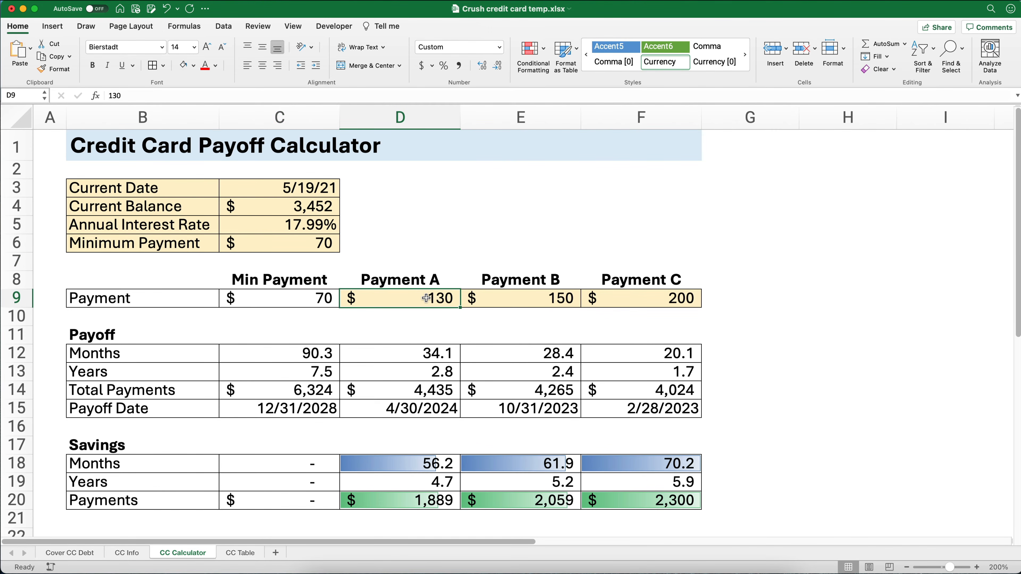
text(80)
key(Tab)
text(100)
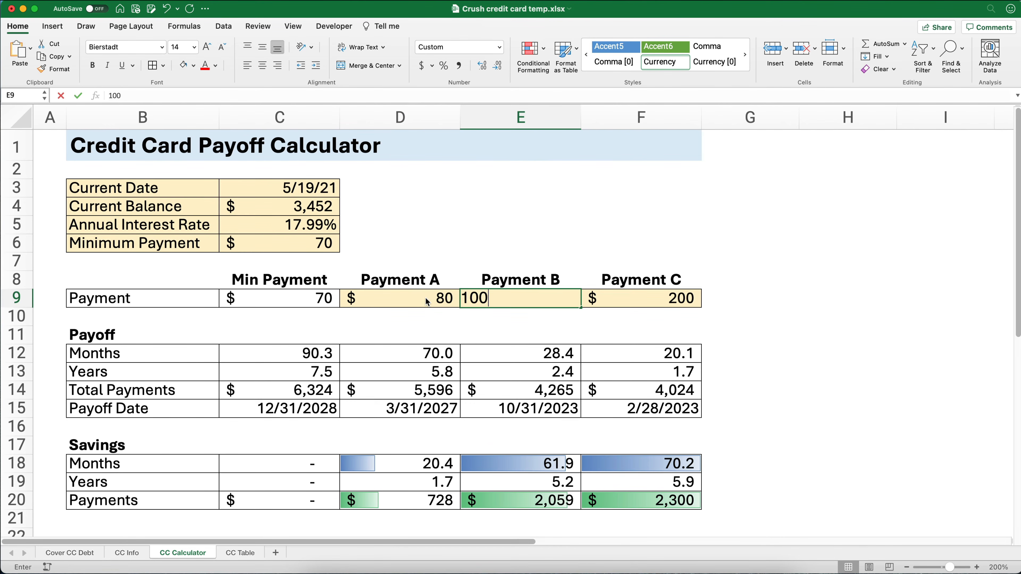
key(Tab)
text(125)
key(Tab)
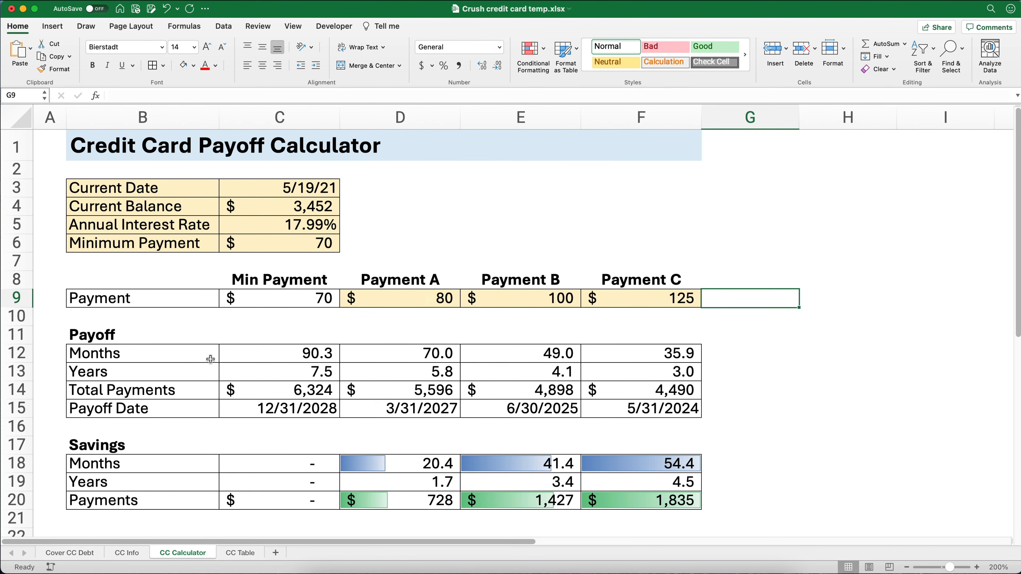
click(304, 369)
drag(304, 369, 642, 361)
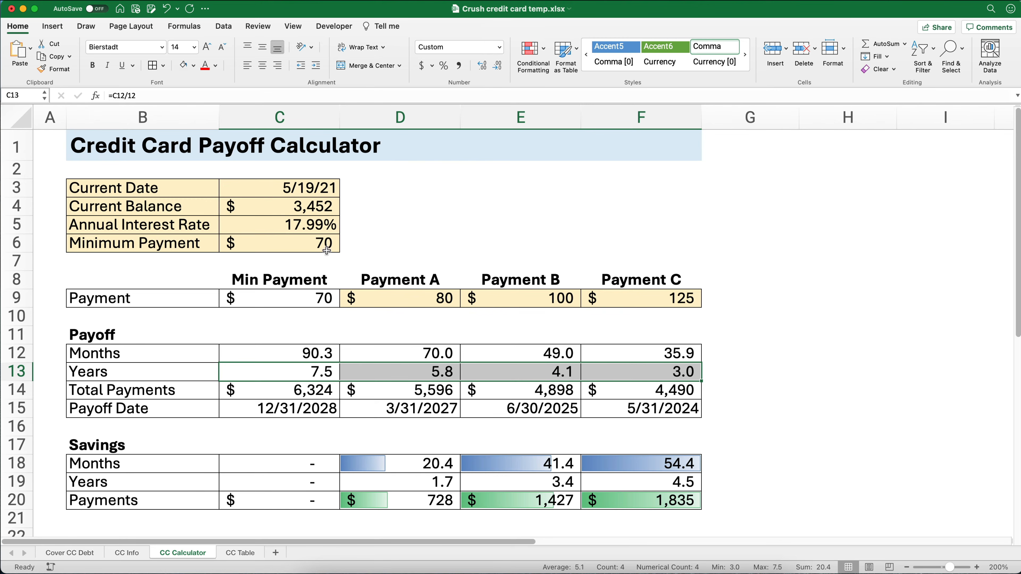
drag(309, 188, 317, 243)
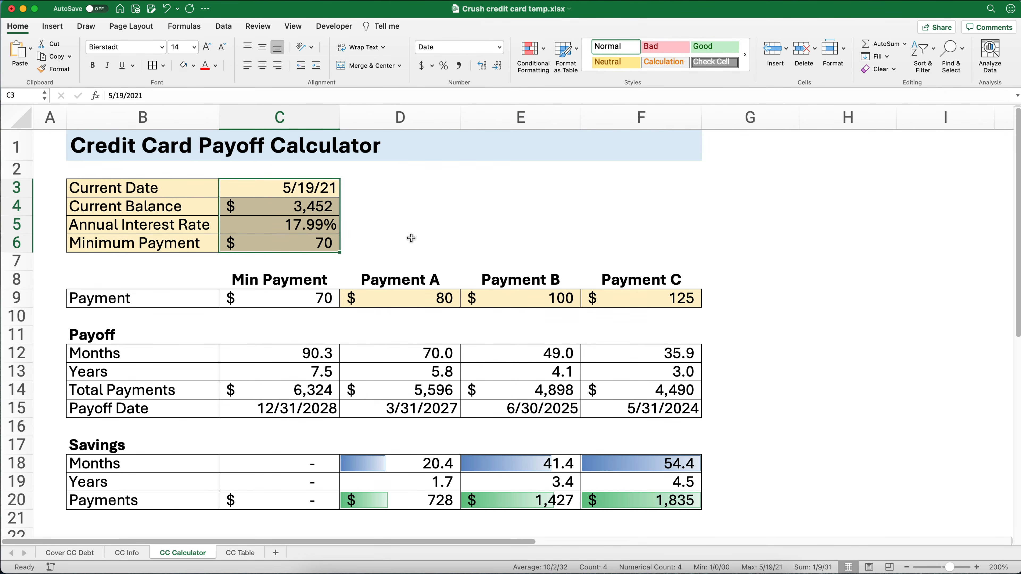
- Undo the test changes to the payments, minimum payment, interest rate and balance, and the green data bars in C20:F20
key(super+z)
key(super+z)
key(super+z)
key(super+z)
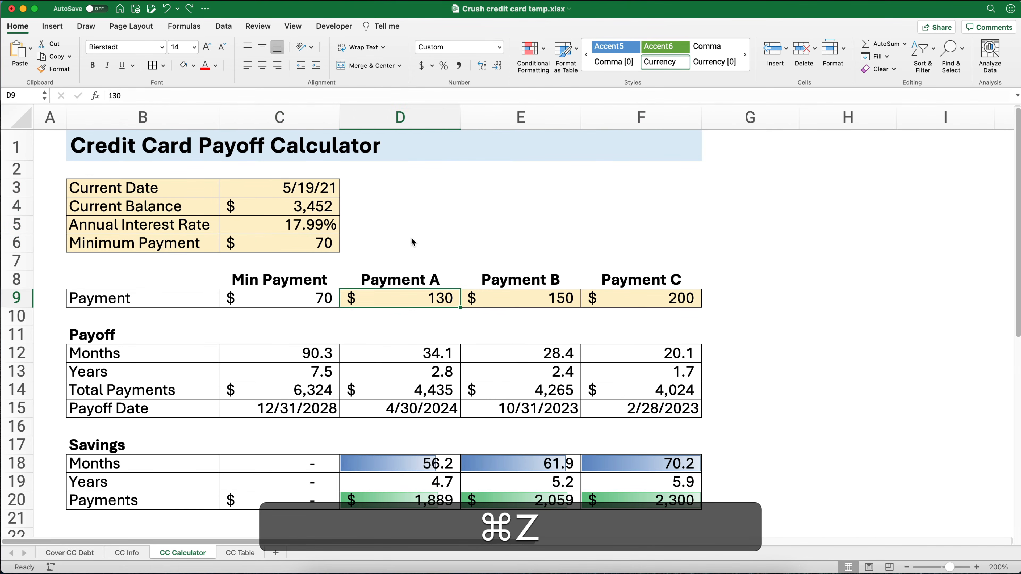
key(super+z)
key(super+z)
key(super+z)
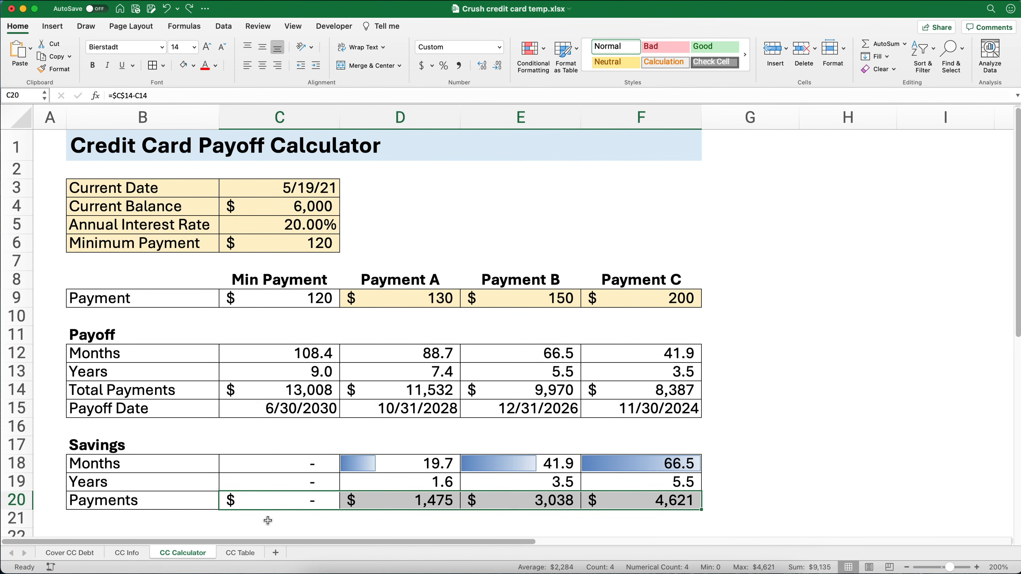
- On the CC Table sheet, set the current balance in C4 to 6000 and the annual interest rate in C5 to 20%
click(245, 553)
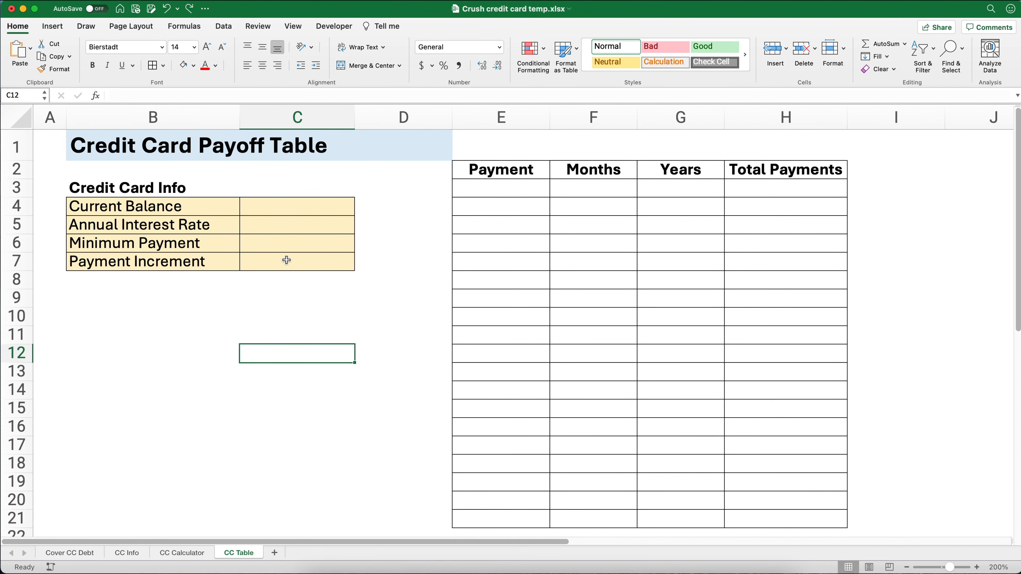
click(307, 209)
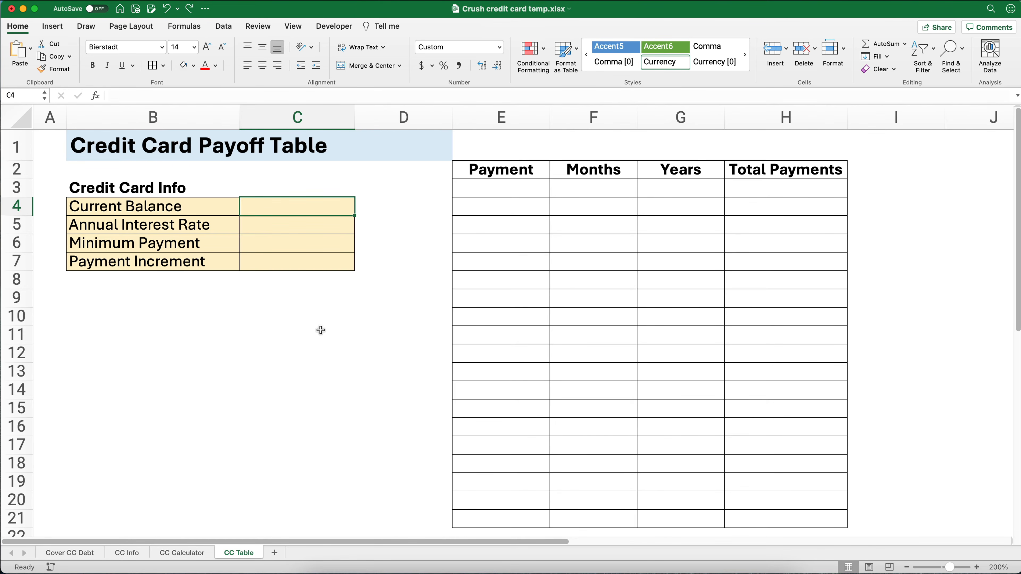
text(6000)
key(Return)
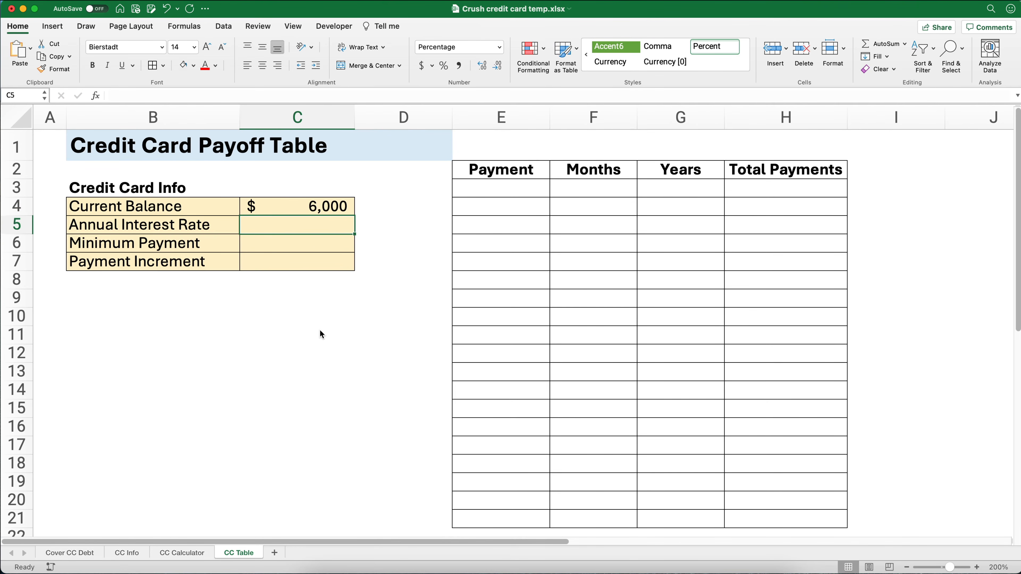
text(20)
key(Return)
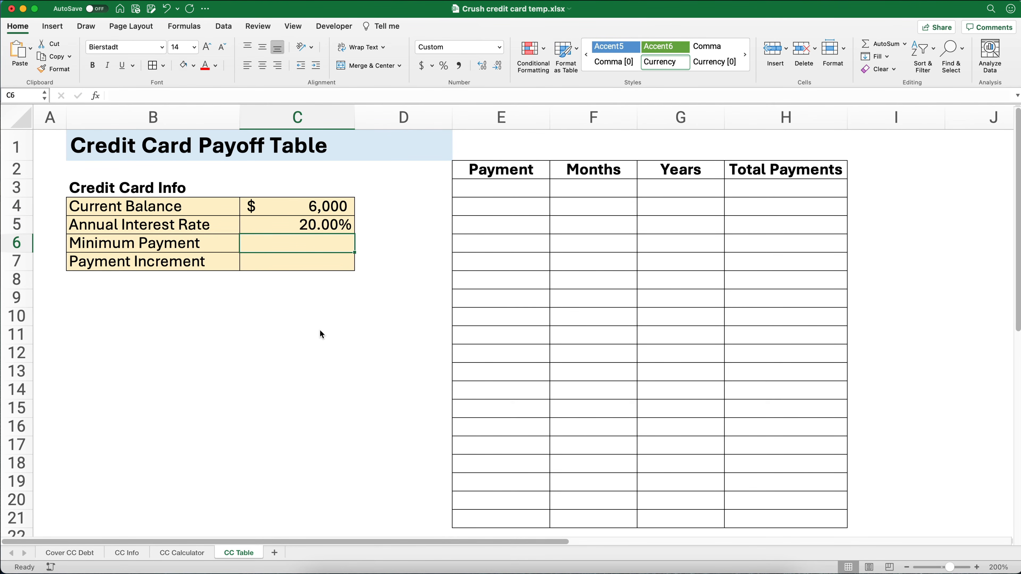
- Set the minimum payment in C6 to 120 and the payment increment in C7 to 10
text(120)
key(Return)
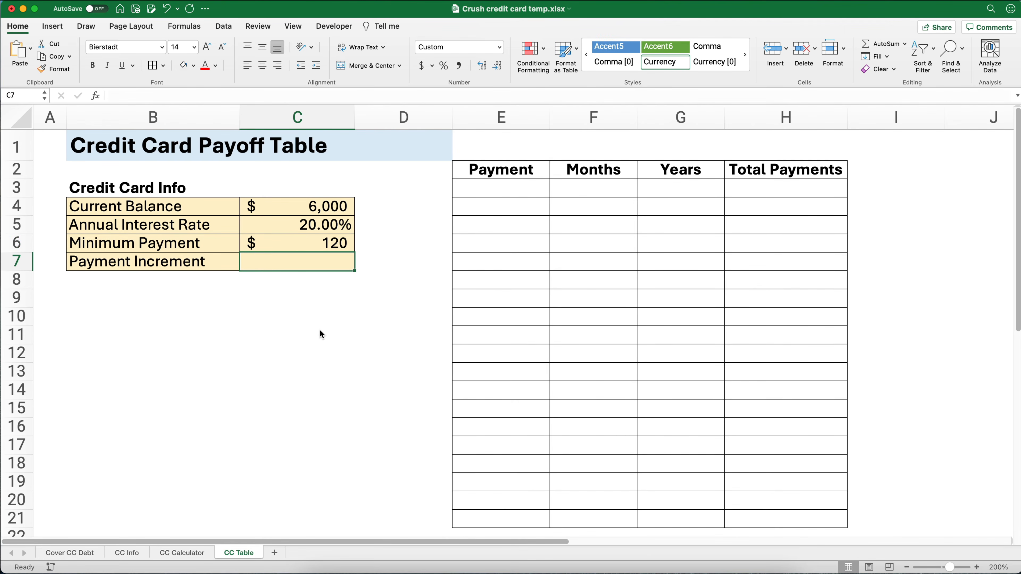
text(10)
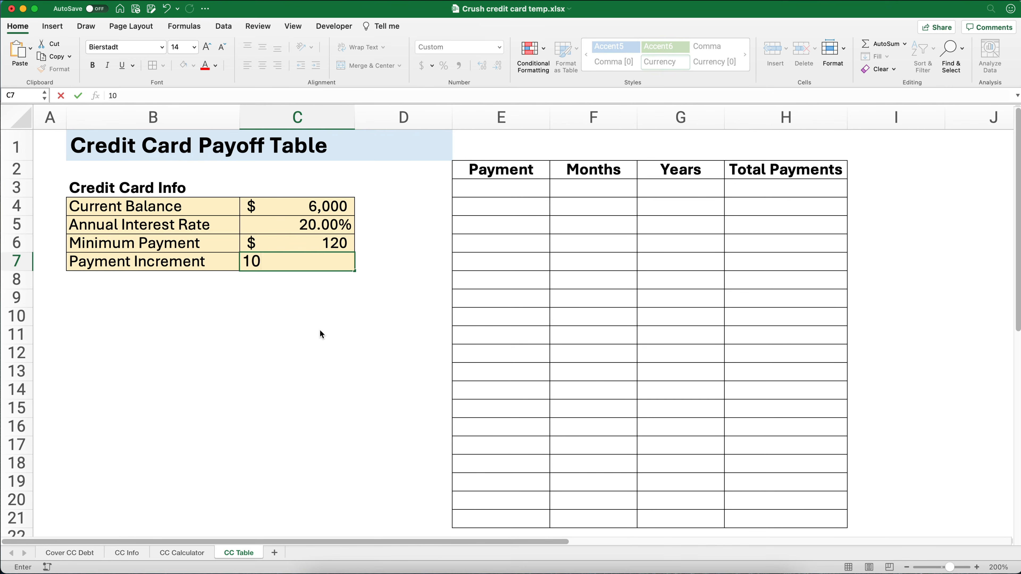
key(Return)
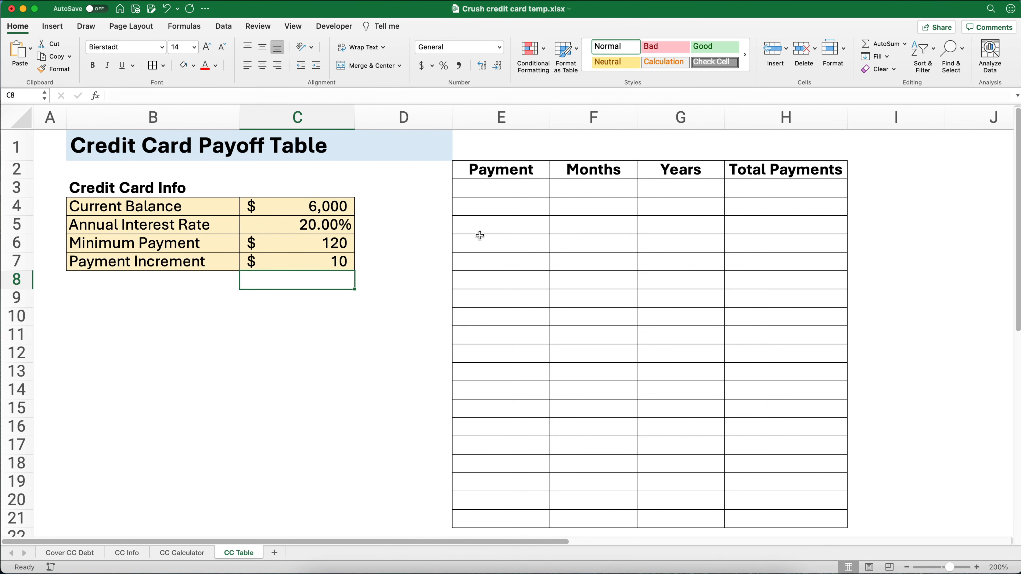
- Link the first payment in E3 to the minimum payment with the formula =C6
click(502, 191)
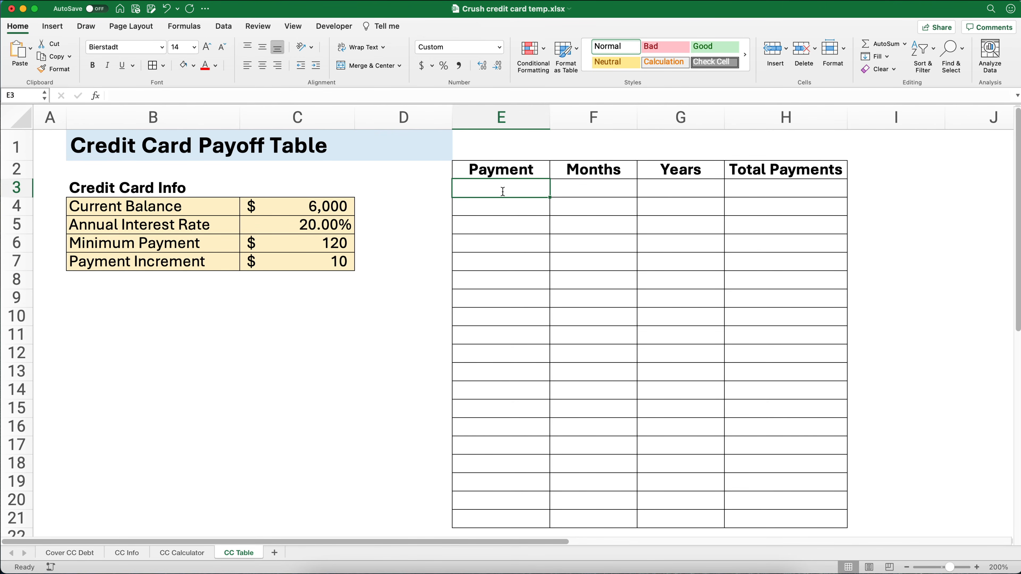
text(=)
click(344, 242)
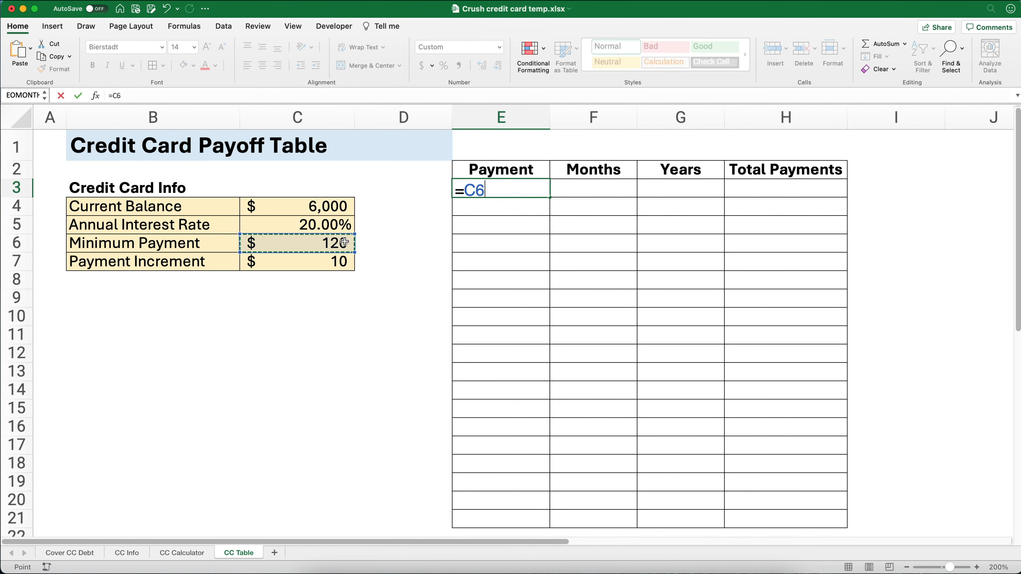
key(Return)
key(Up)
key(Right)
key(Left)
key(Down)
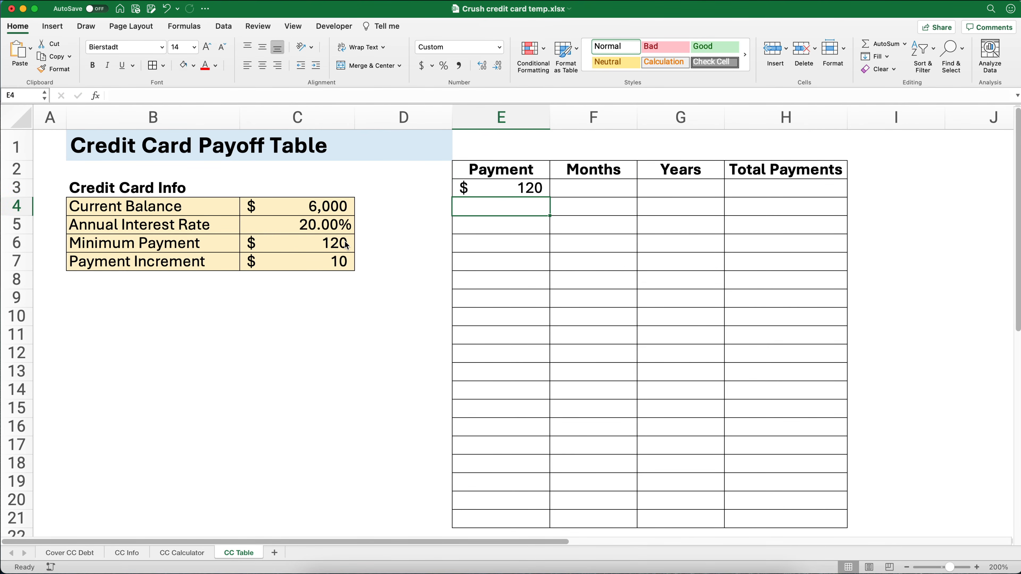
- Enter =E3+$C$7 in E4 to add the payment increment, and fill the formula down through E21
text(=)
key(Up)
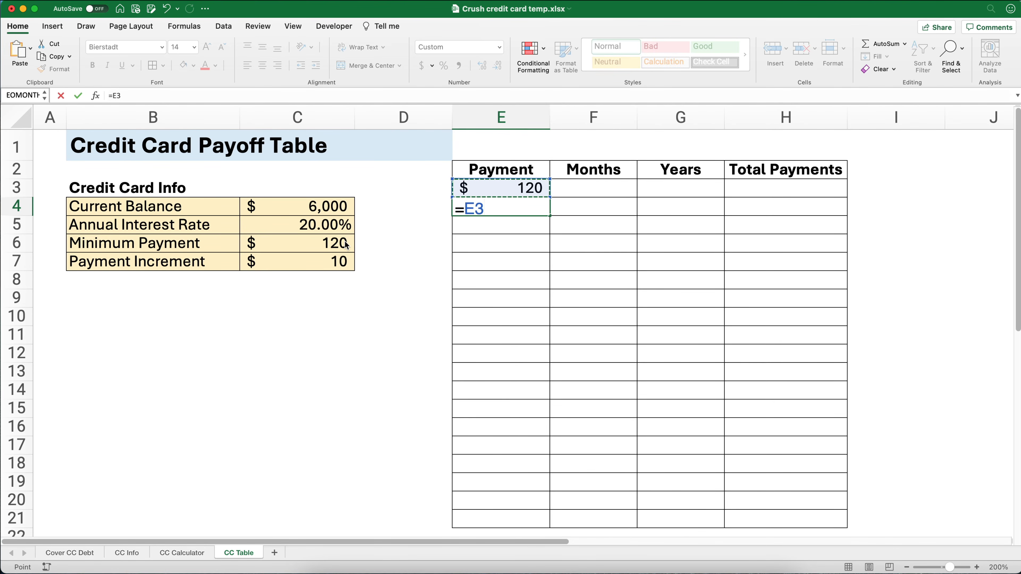
text(+)
click(314, 259)
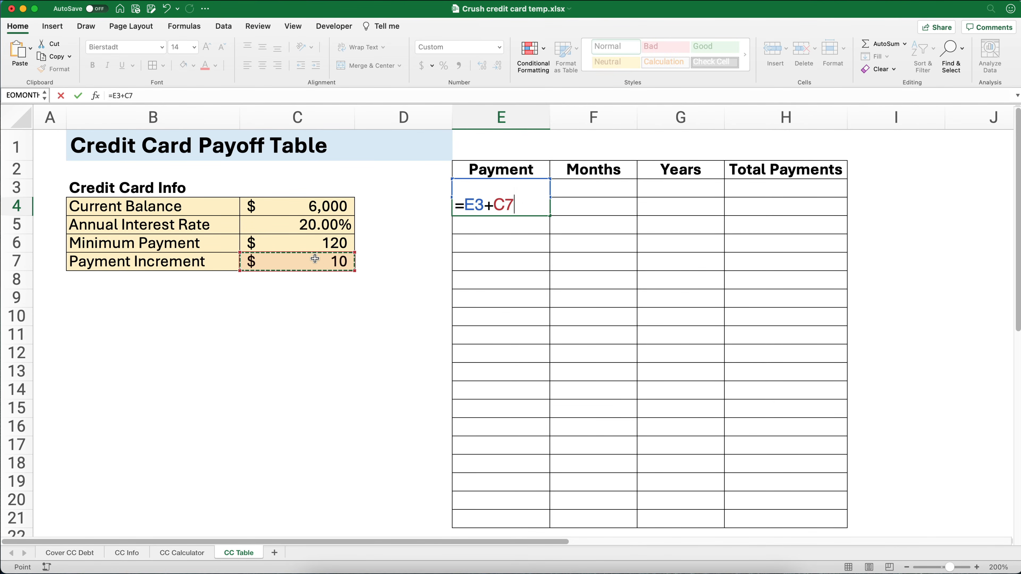
key(F4)
key(Return)
click(523, 206)
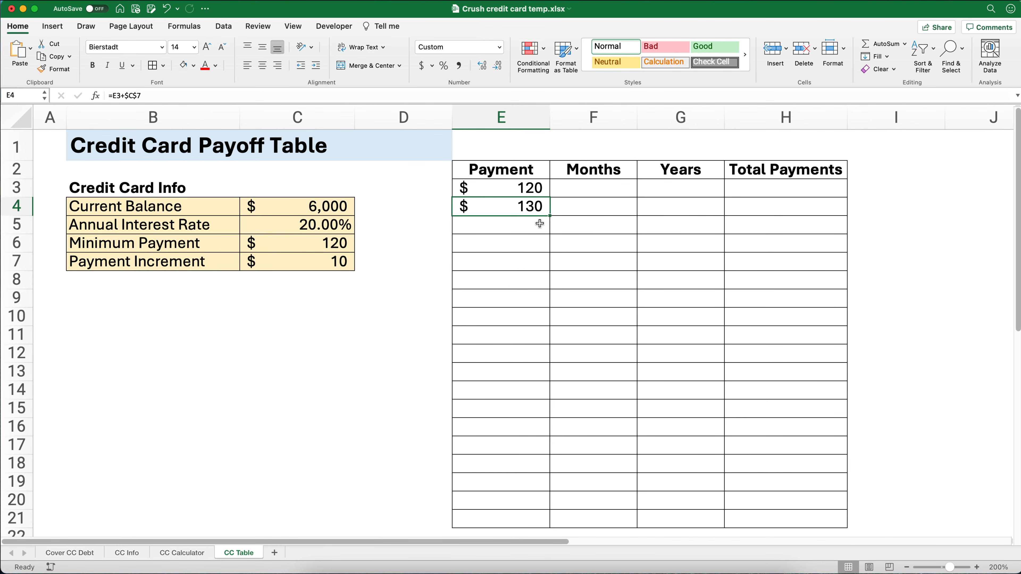
drag(551, 215, 549, 520)
- Start an NPER formula in the Months cell F3 using the Formula Builder, with Rate set to $C$5/12
click(593, 192)
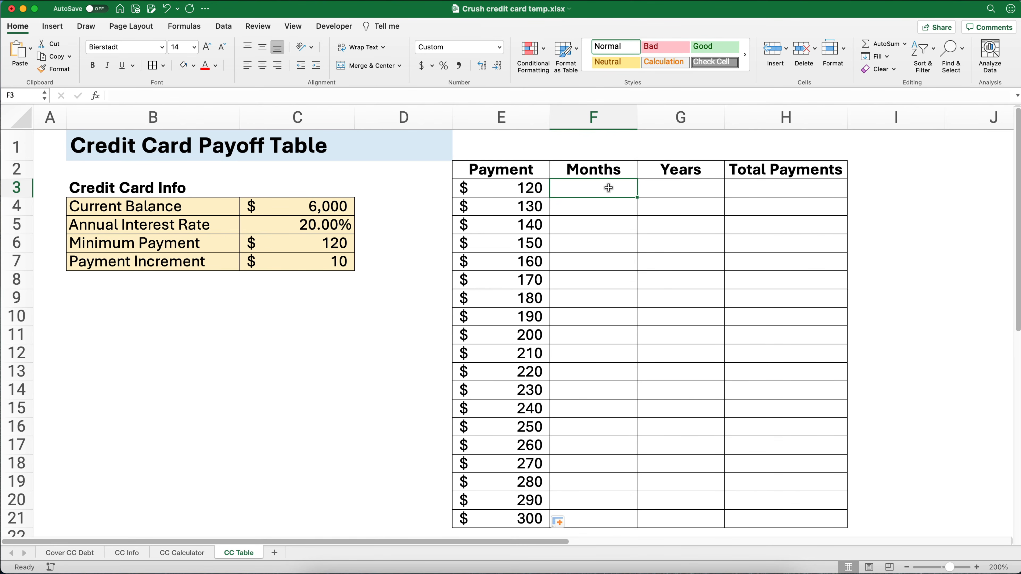
click(97, 97)
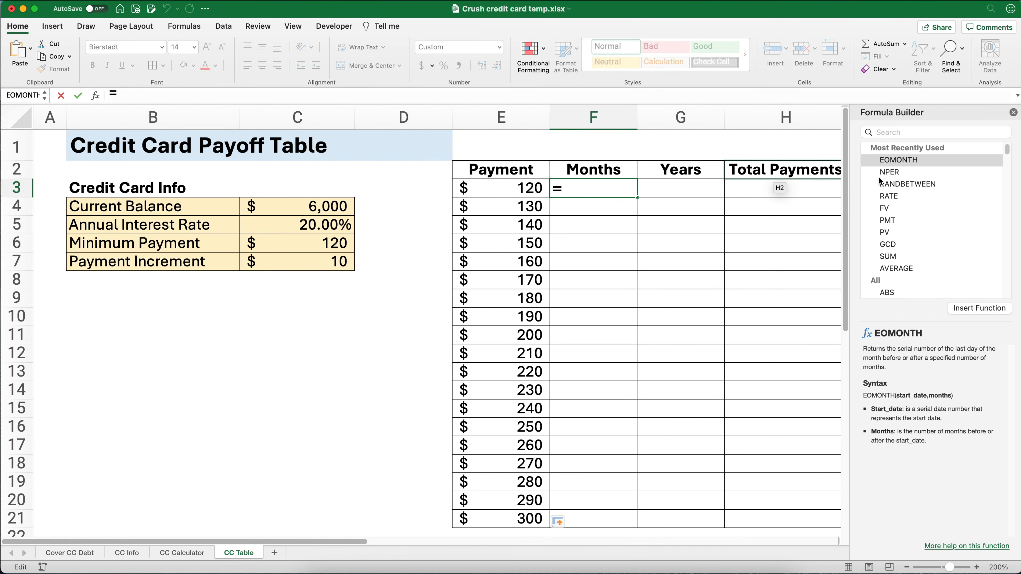
double_click(886, 173)
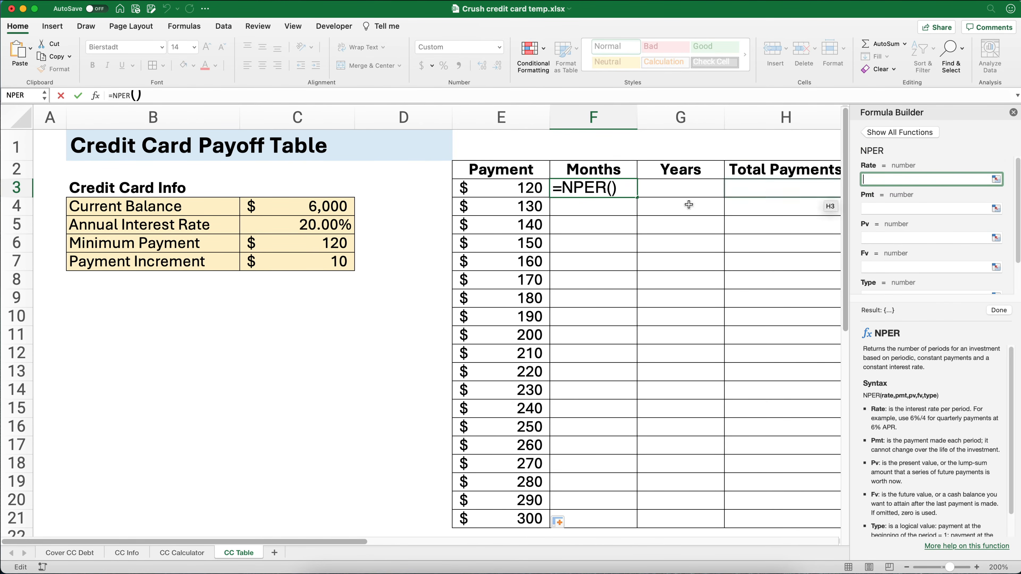
click(341, 221)
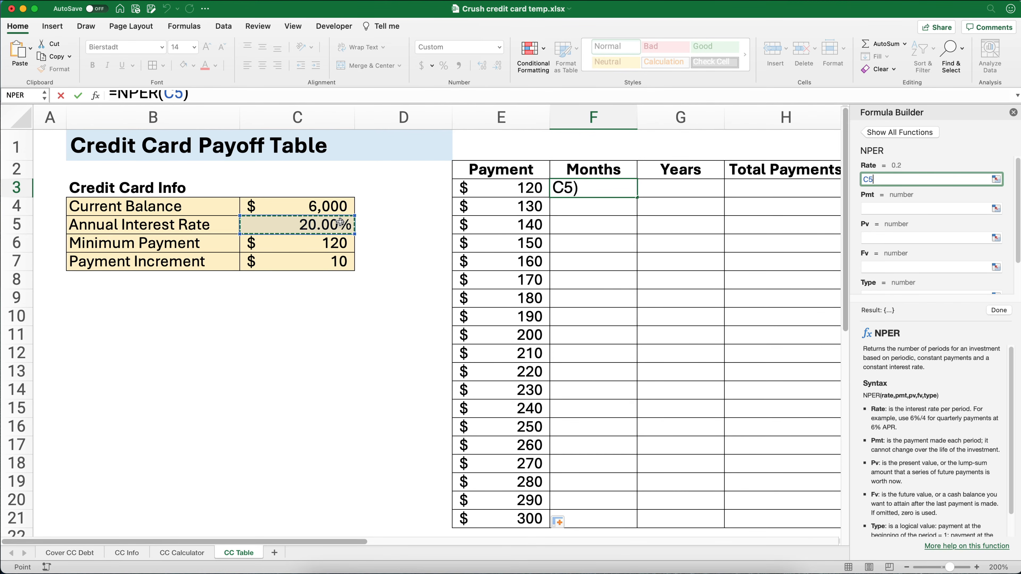
key(F4)
text(/12)
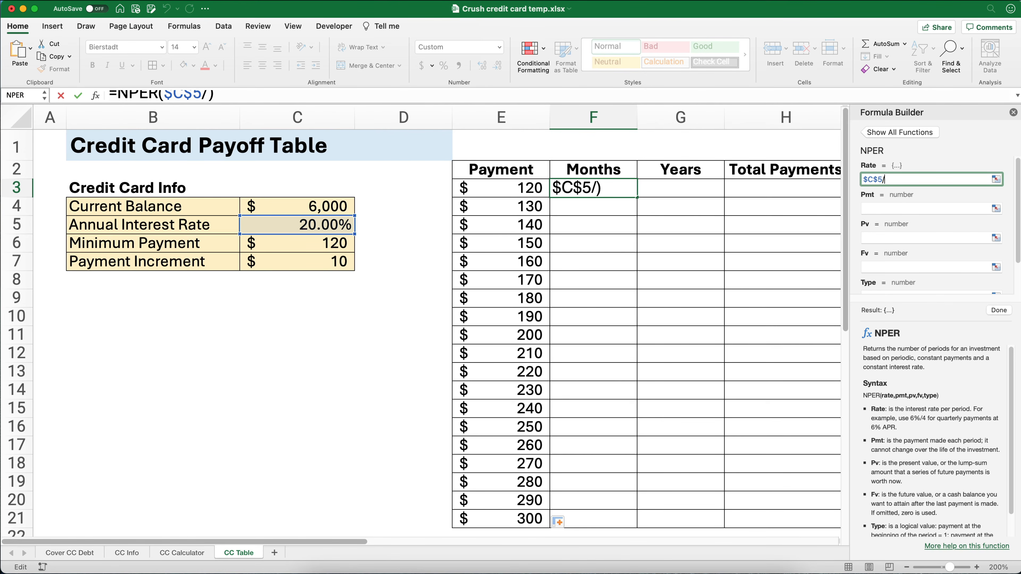
- Set the NPER Pmt argument to -E3 and the Pv argument to the absolute reference $C$4
click(873, 209)
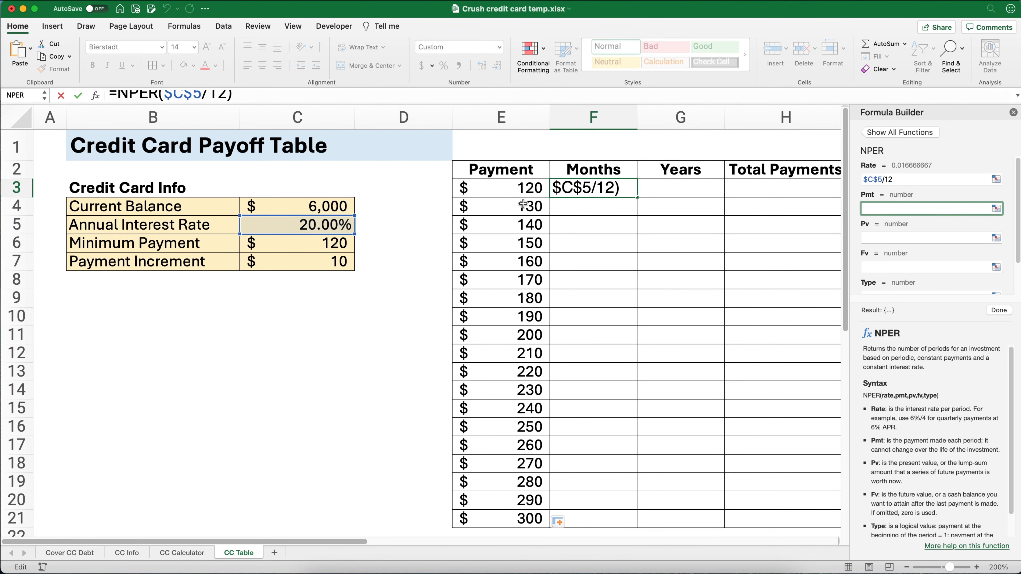
text(-)
click(480, 190)
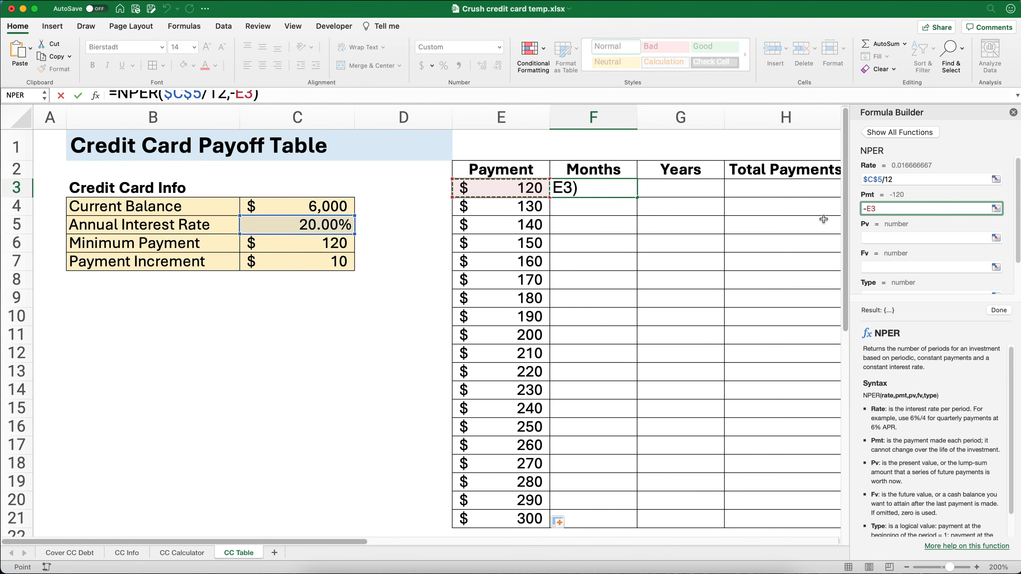
click(886, 238)
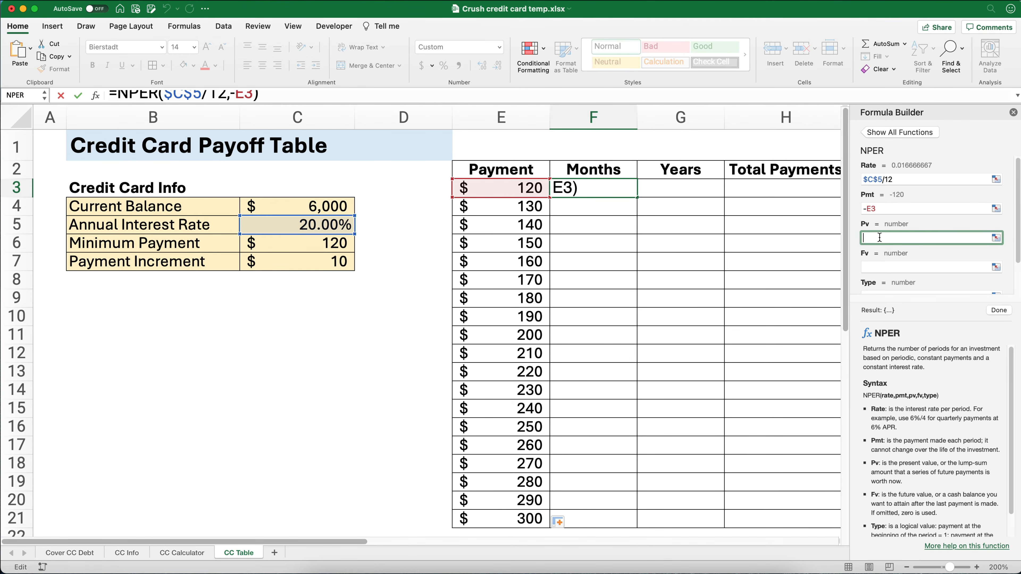
click(337, 205)
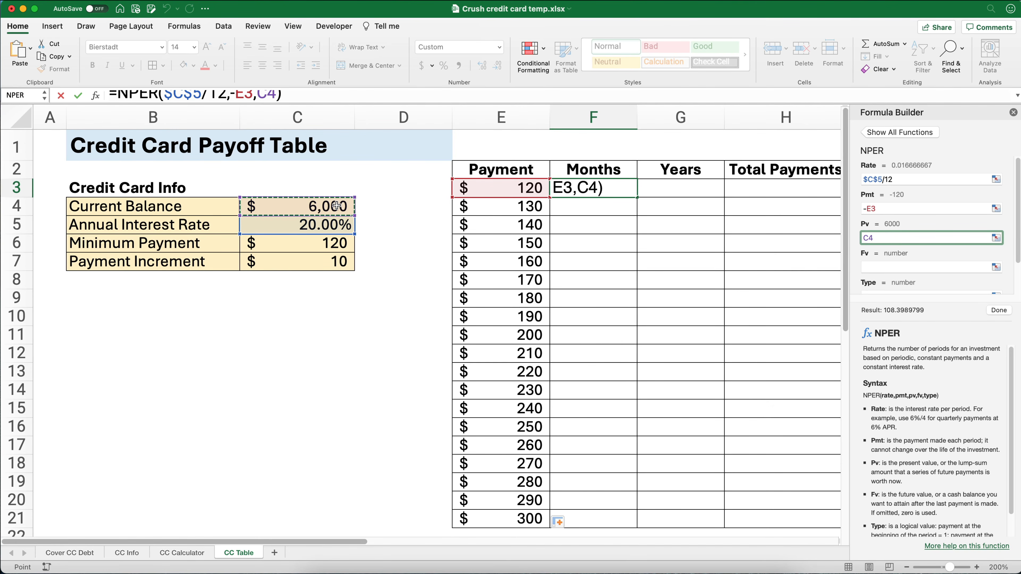
key(F4)
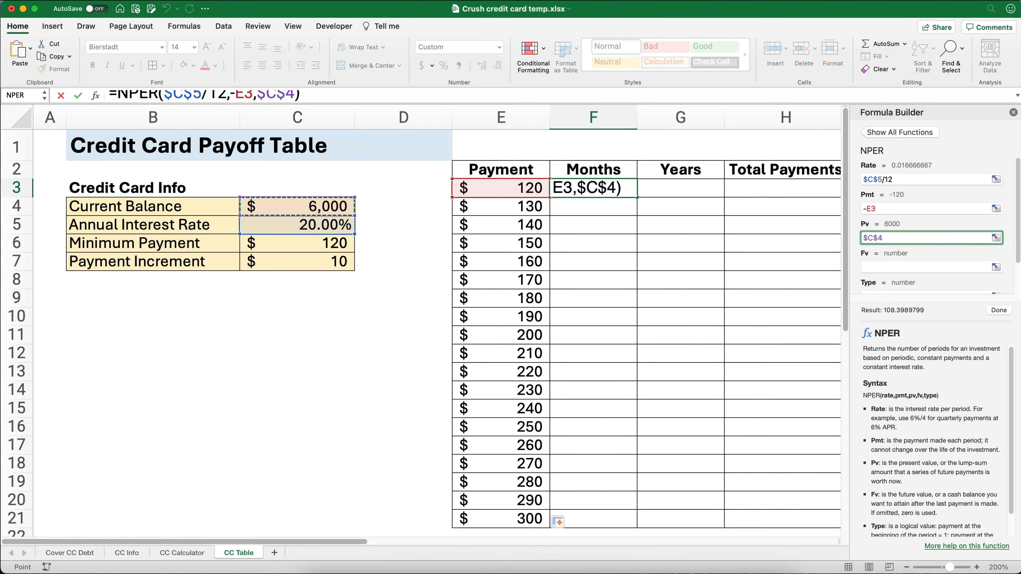
- Set the NPER Fv and Type arguments to 0 and complete the formula in F3
click(872, 266)
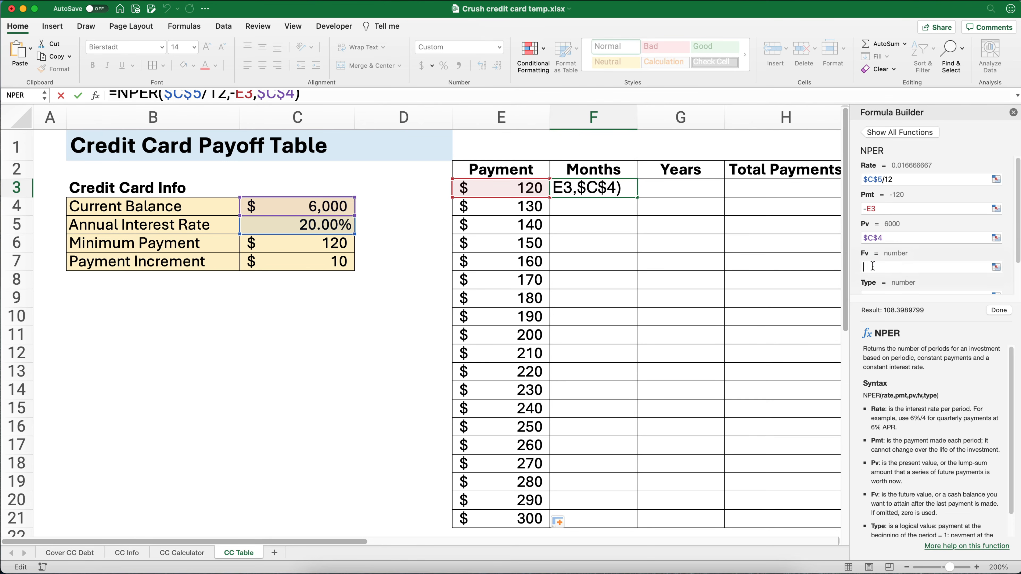
text(0)
scroll(884, 265, down, 2)
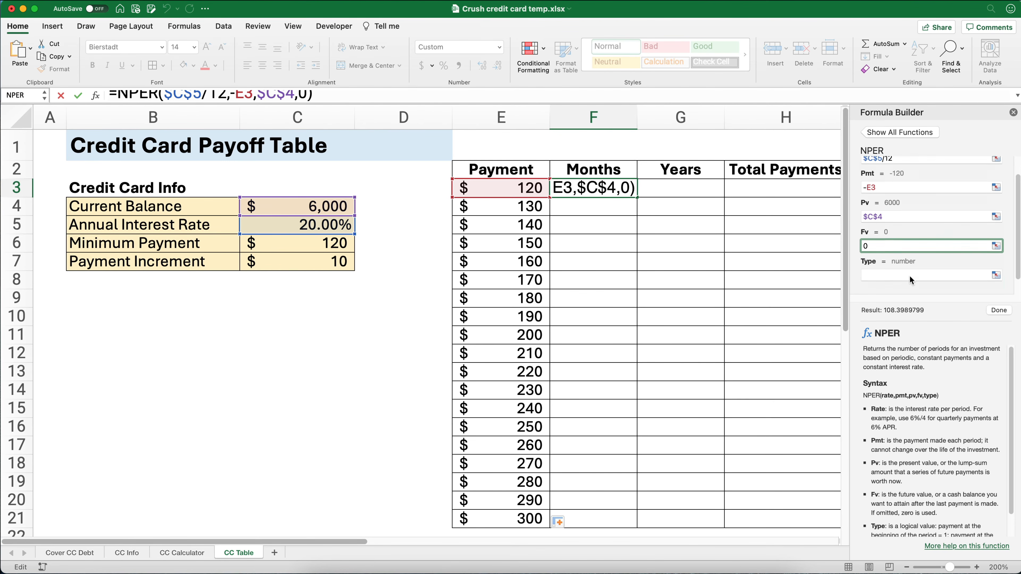
click(870, 258)
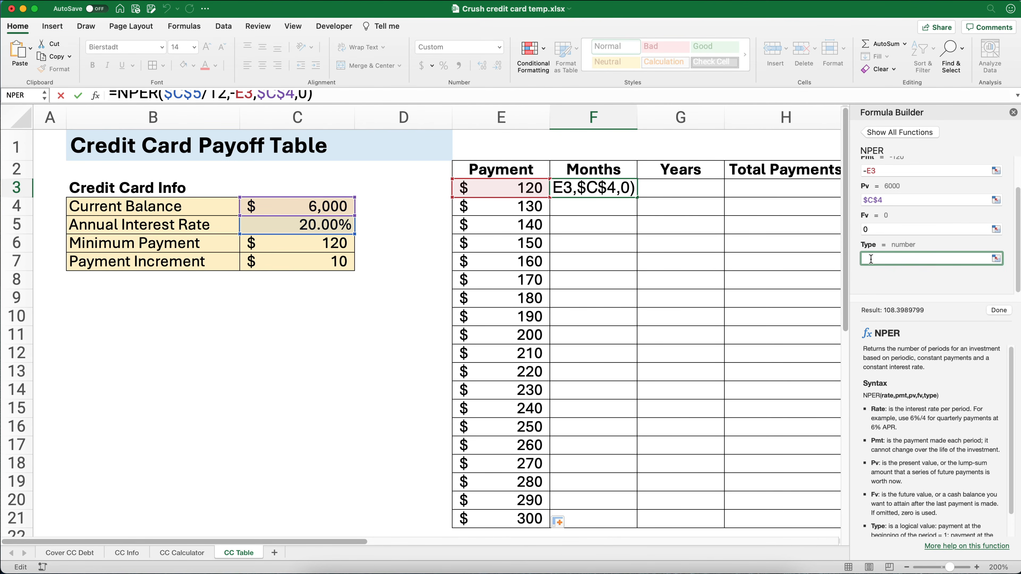
text(0)
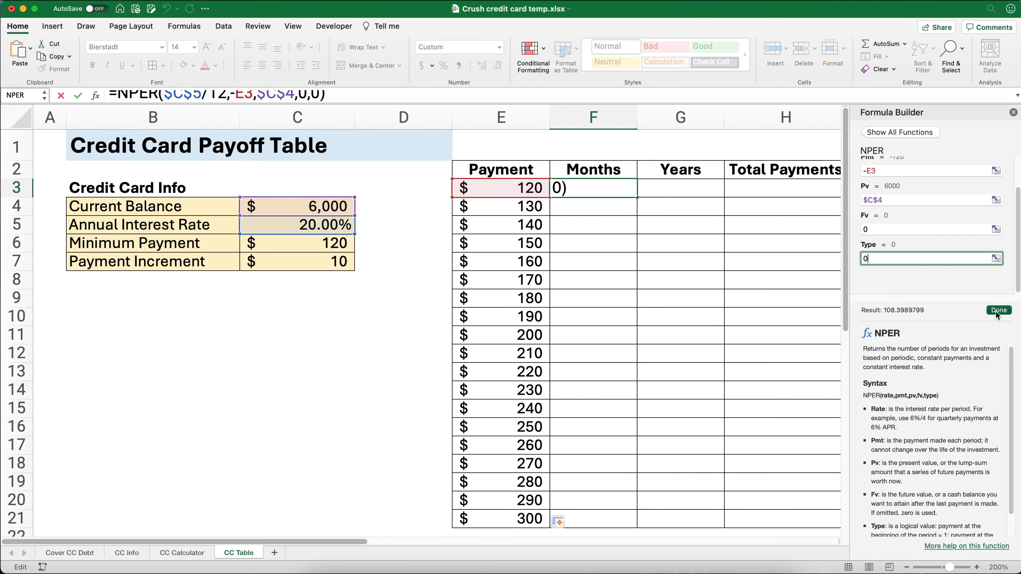
click(997, 311)
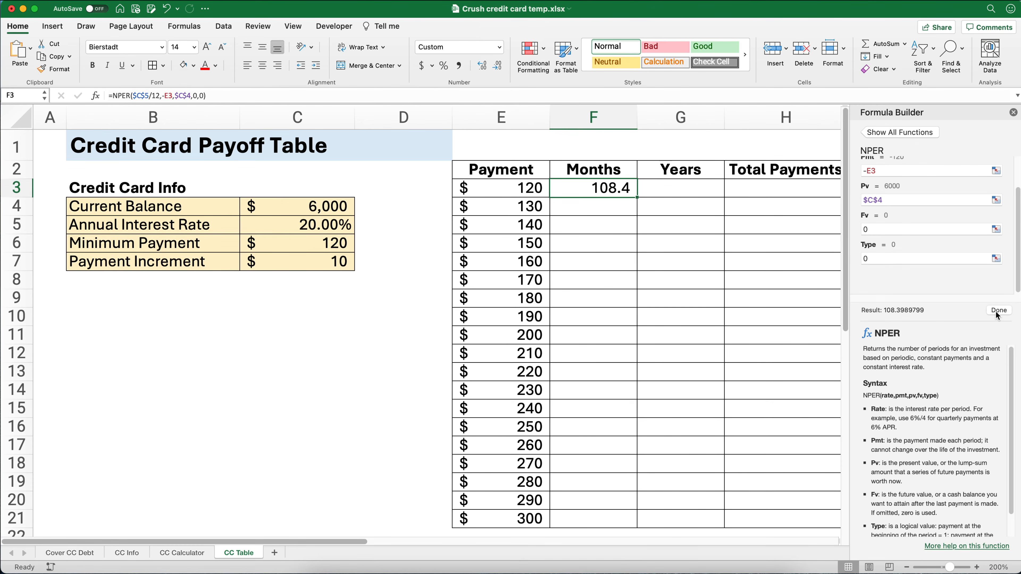
- Close the Formula Builder and fill the Months formula from F3 down through F21
click(1013, 112)
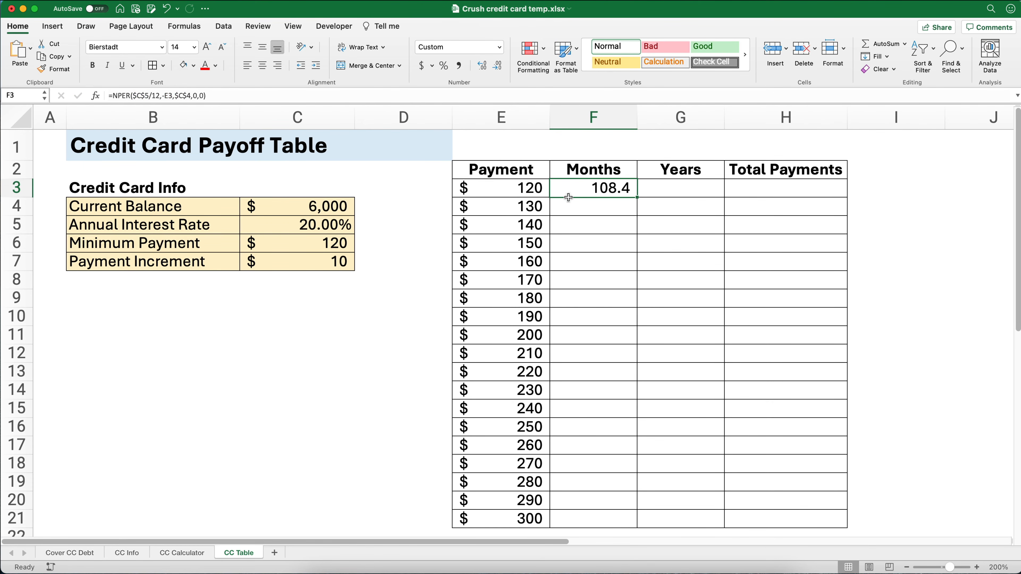
drag(638, 198, 620, 520)
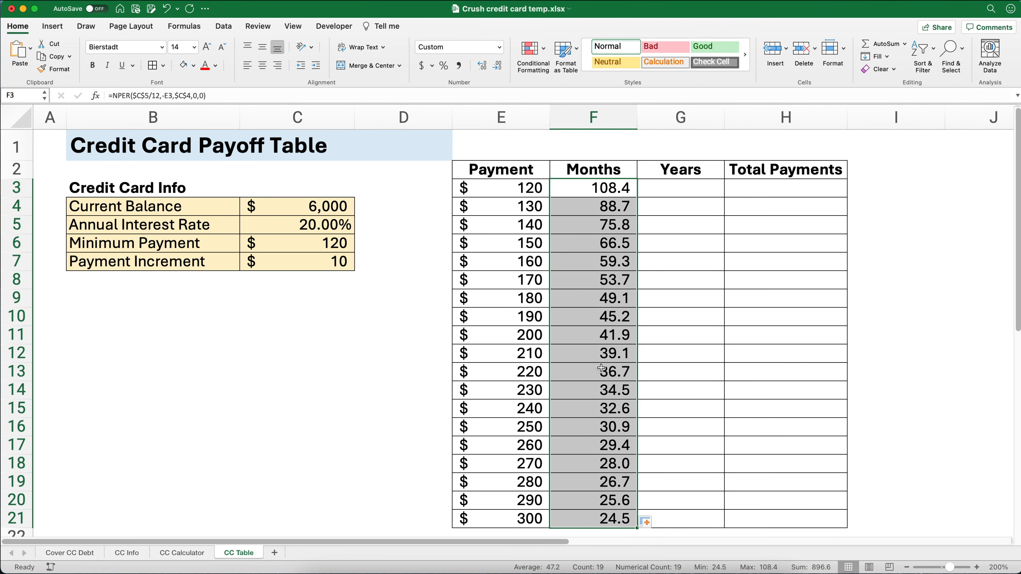
click(583, 208)
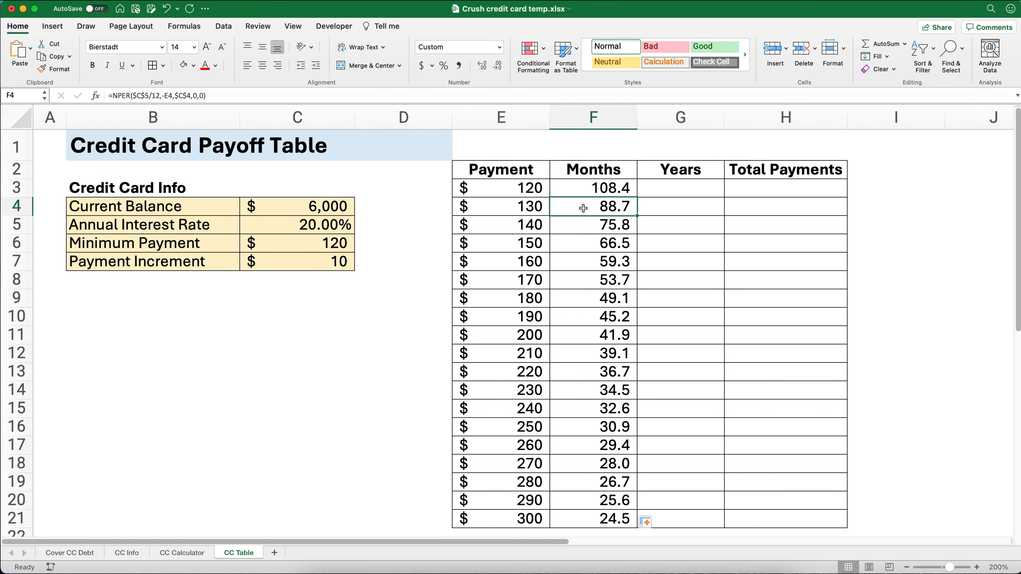
click(583, 227)
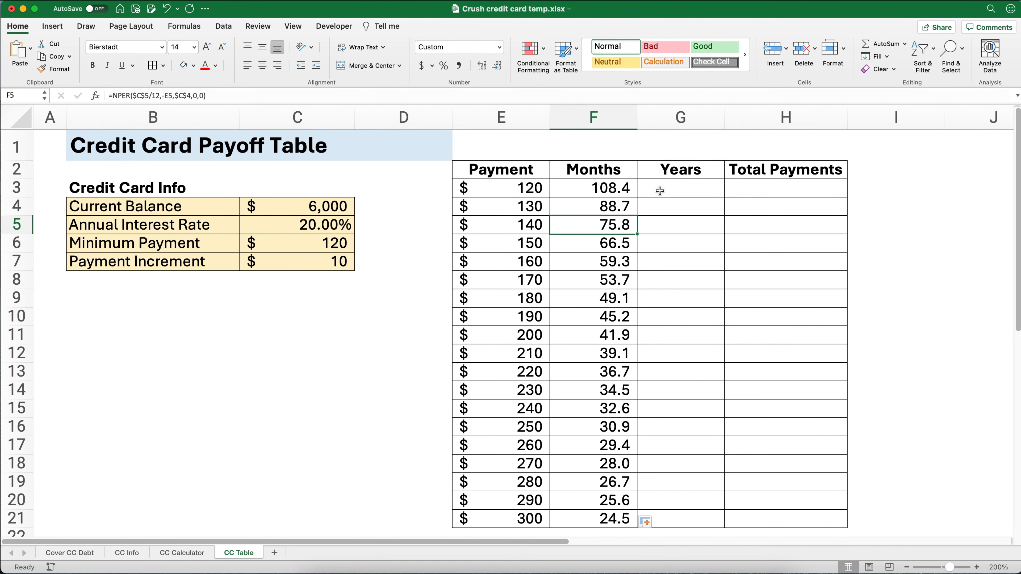
drag(508, 187, 580, 517)
- Calculate Years in G3 with the formula =F3/12 and fill it down through G21
click(674, 194)
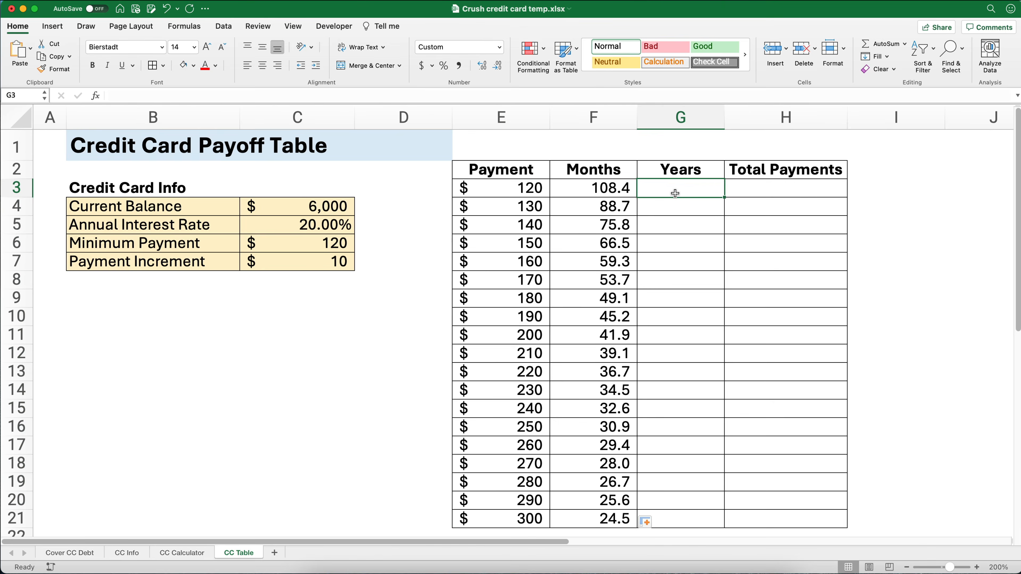
text(=)
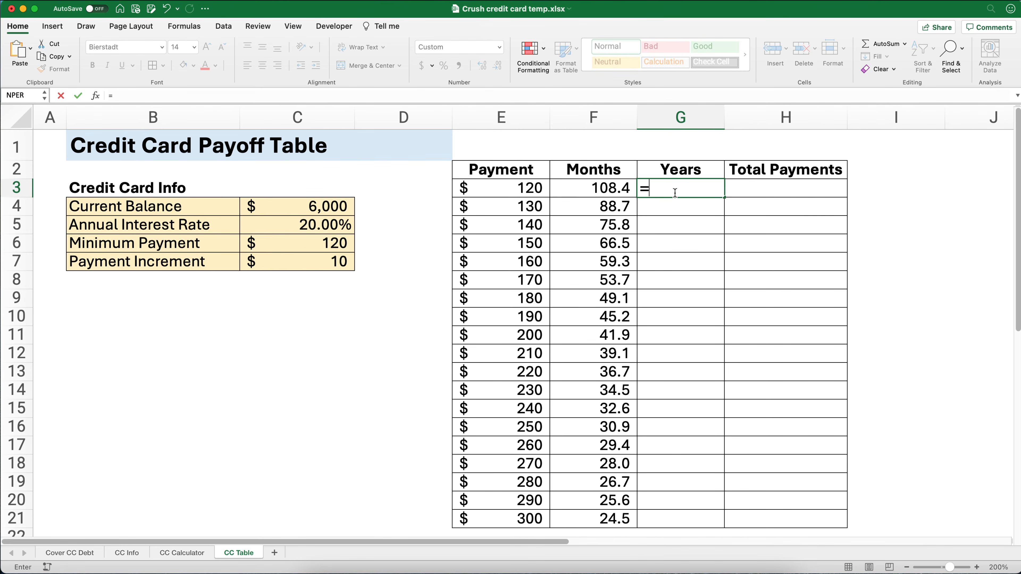
key(Left)
text(/12)
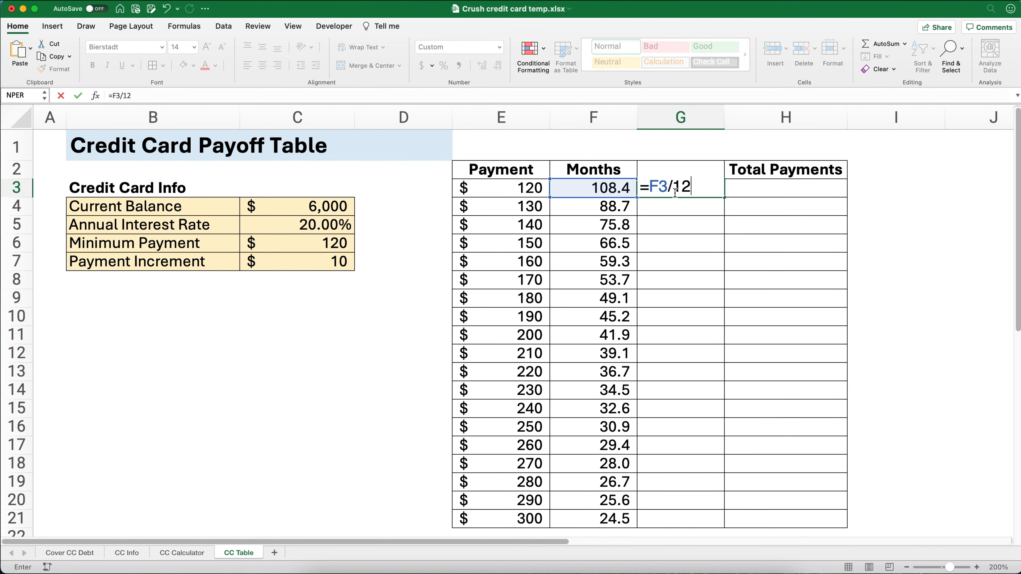
key(Return)
click(675, 192)
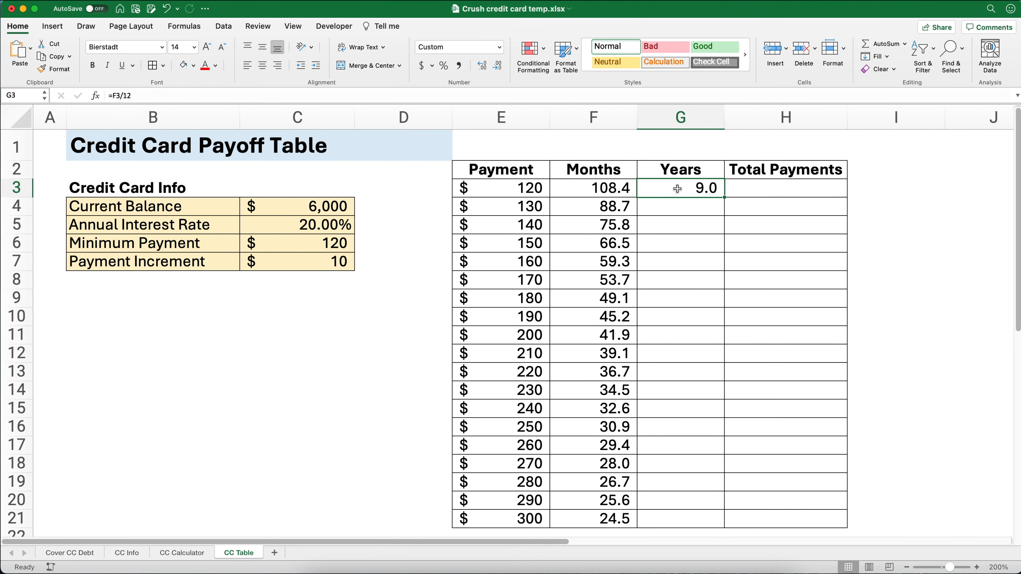
double_click(724, 198)
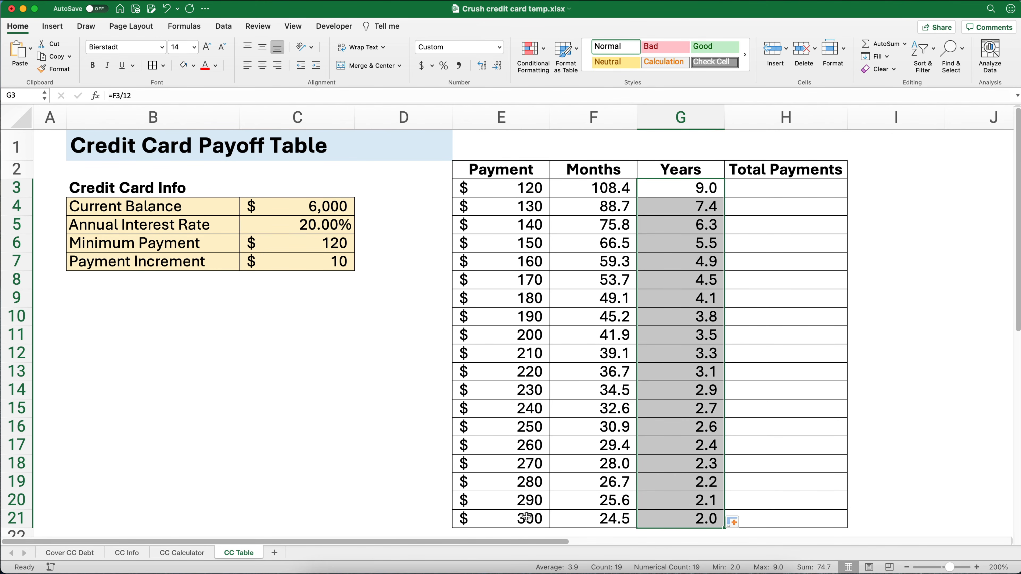
- Calculate Total Payments in H3 with the formula =E3*F3 and fill it down through H21
click(769, 186)
text(=)
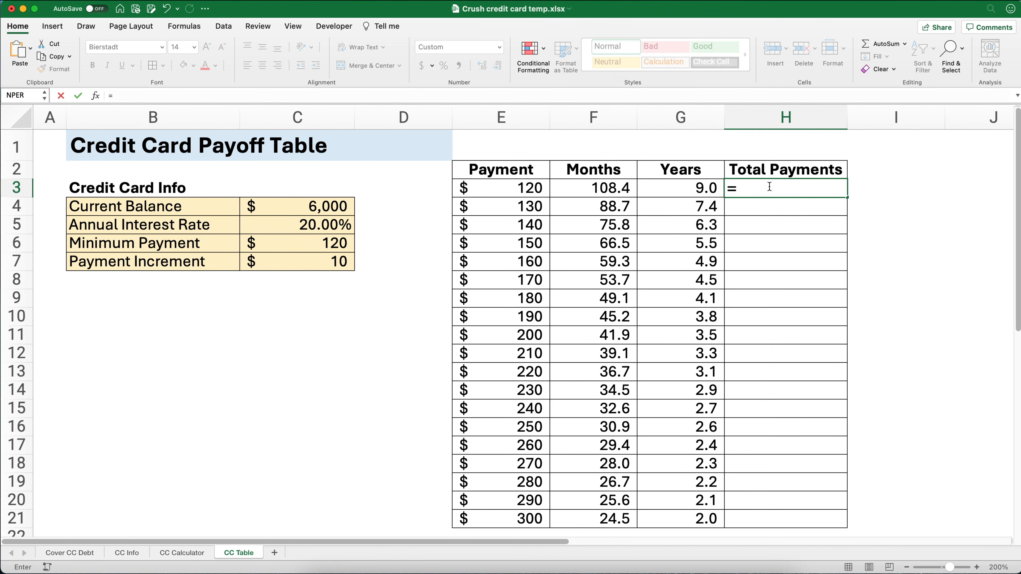
key(Left)
key(Left)
key(Left)
text(*)
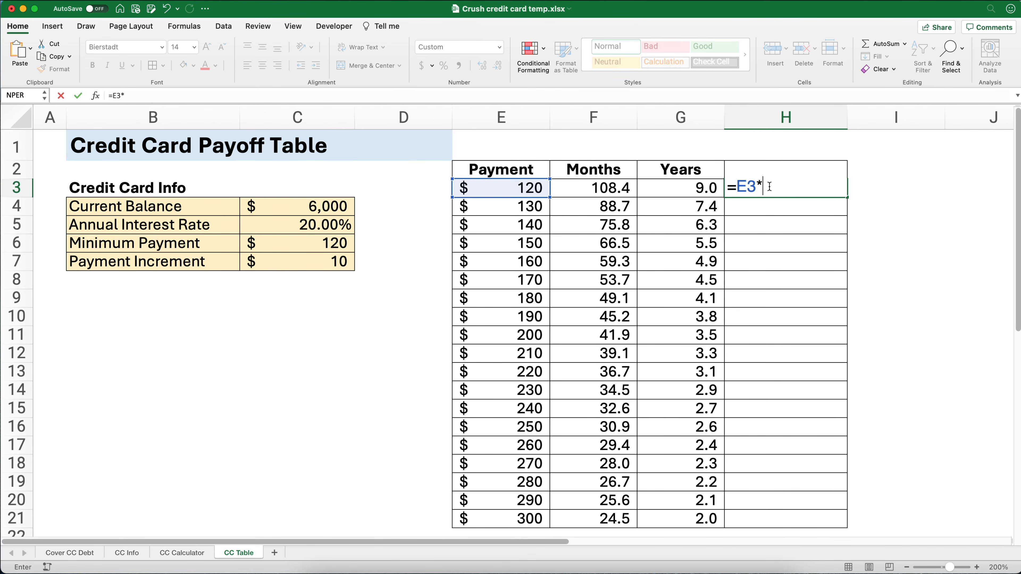
click(624, 187)
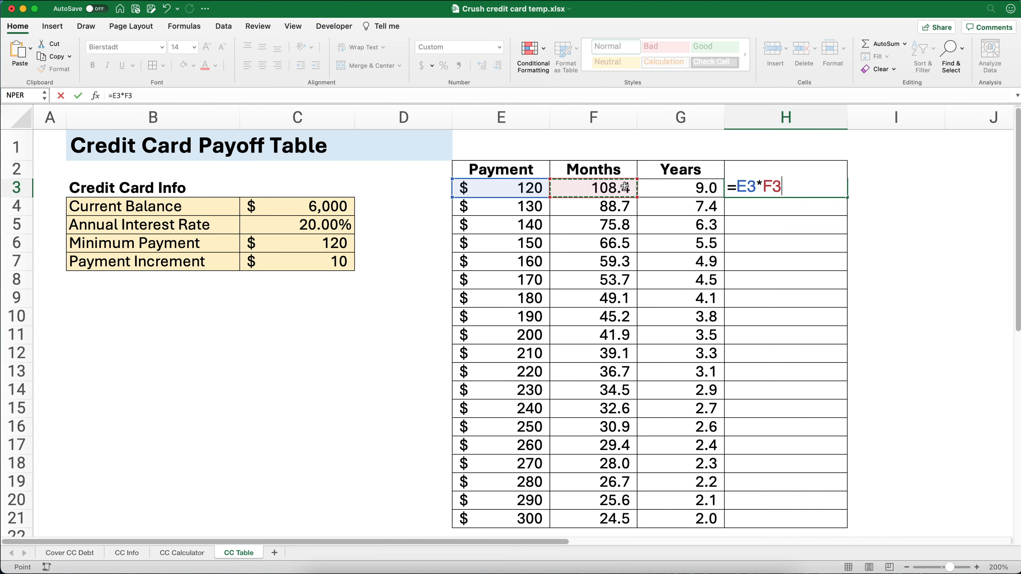
key(Return)
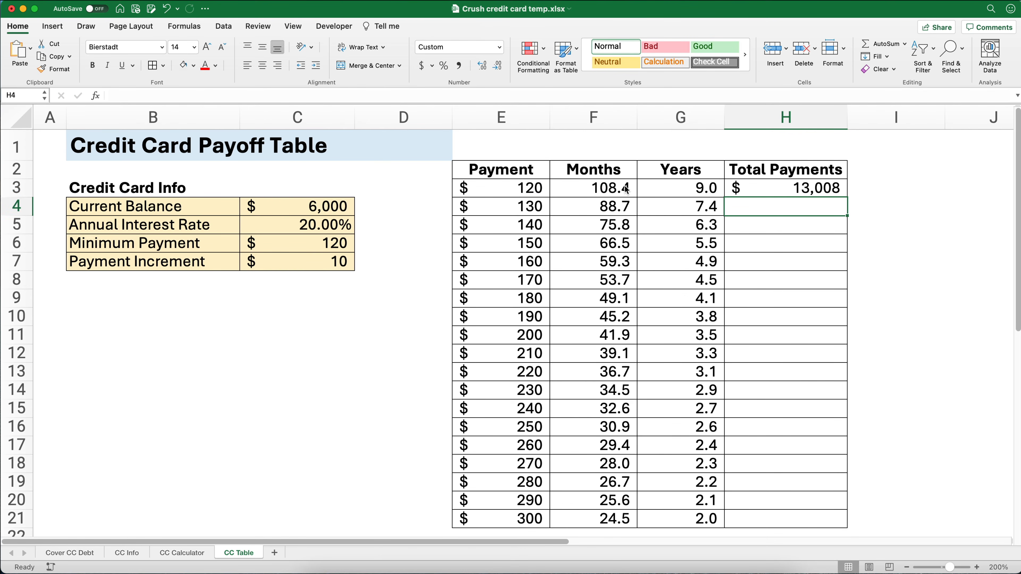
click(785, 189)
double_click(848, 197)
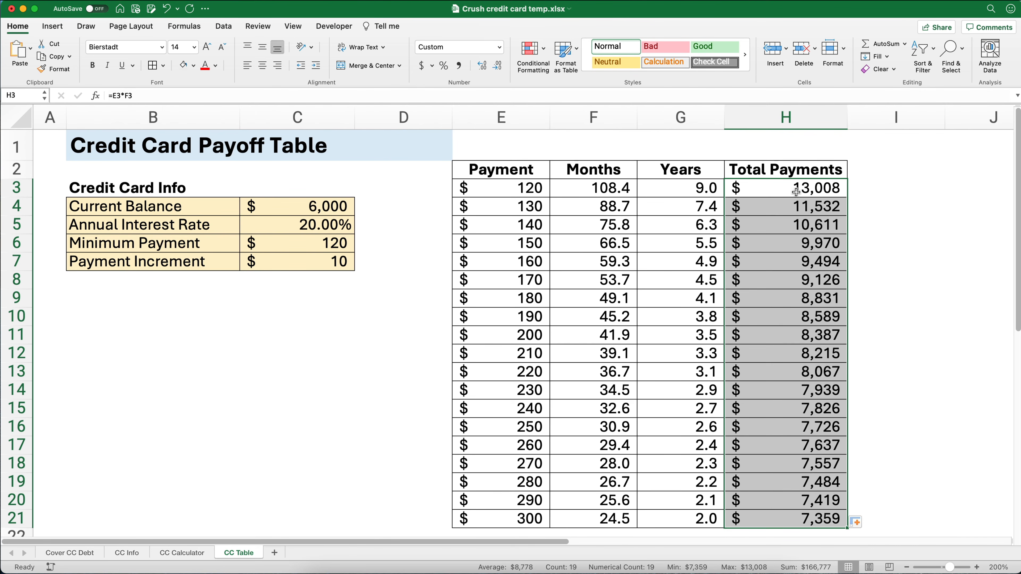
- Apply the Red - Yellow - Green Color Scale conditional formatting to the Total Payments values in H3:H21
click(803, 409)
drag(787, 187, 806, 512)
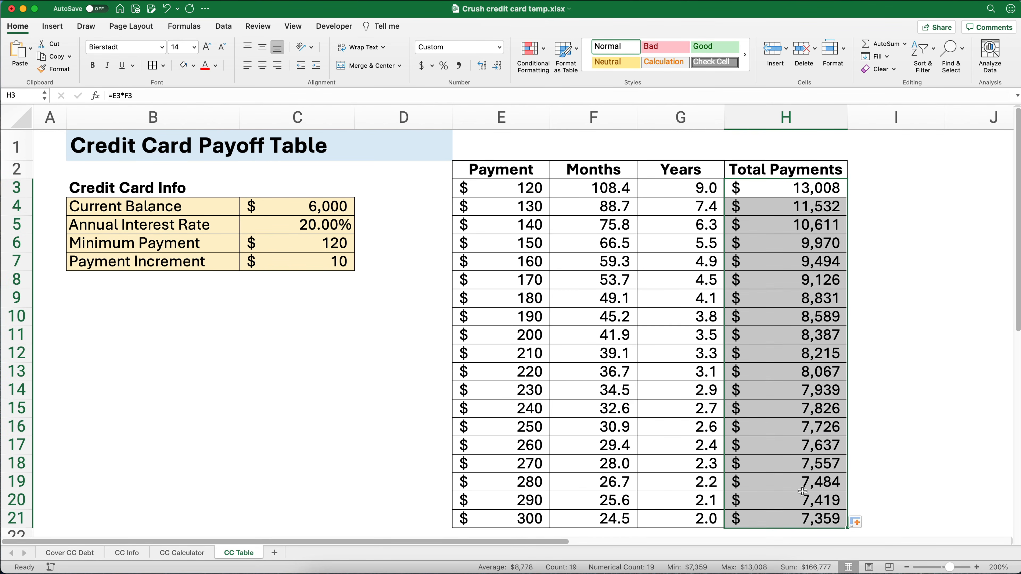
click(545, 49)
mouse_move(579, 119)
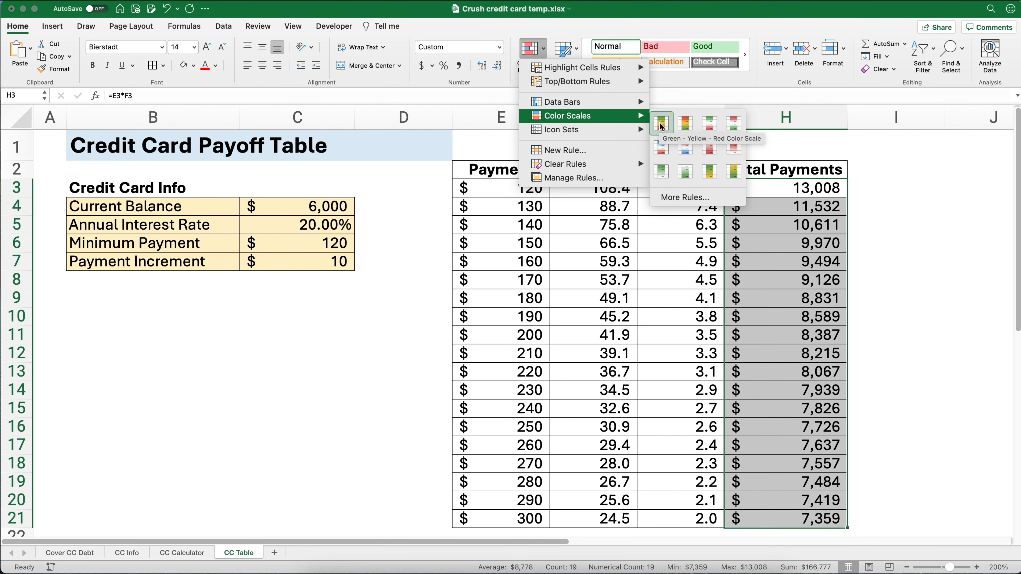
click(685, 127)
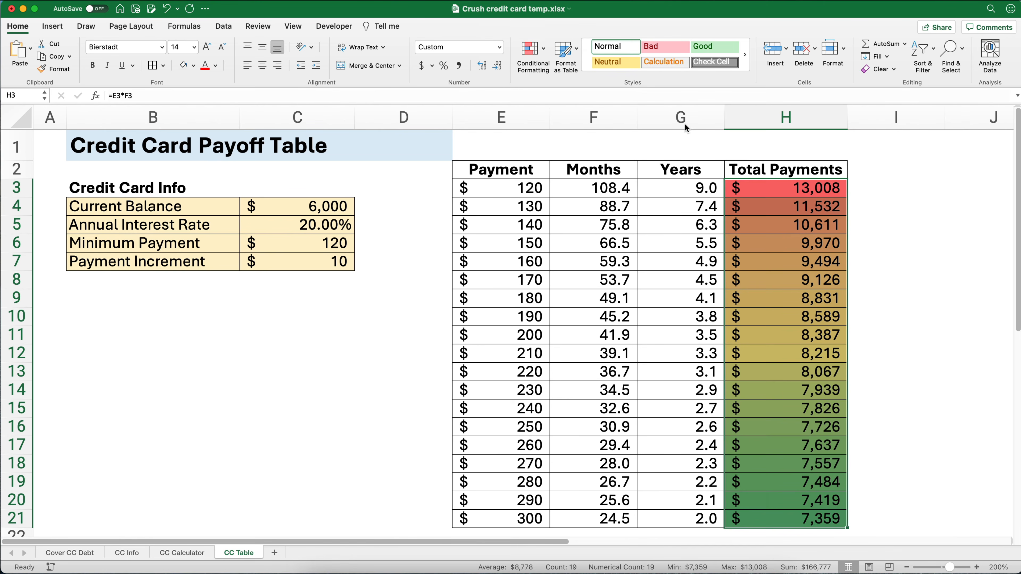
click(884, 262)
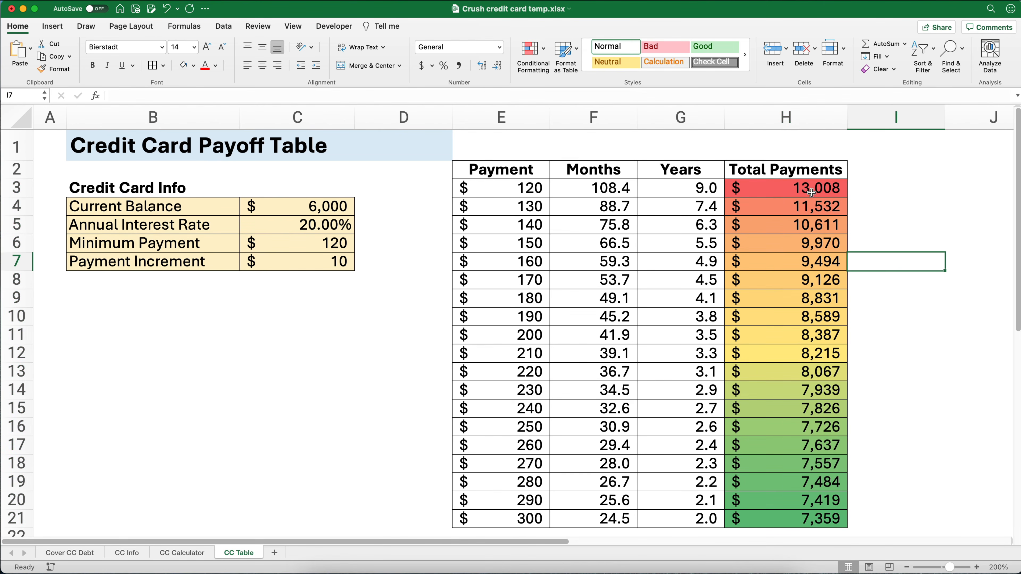